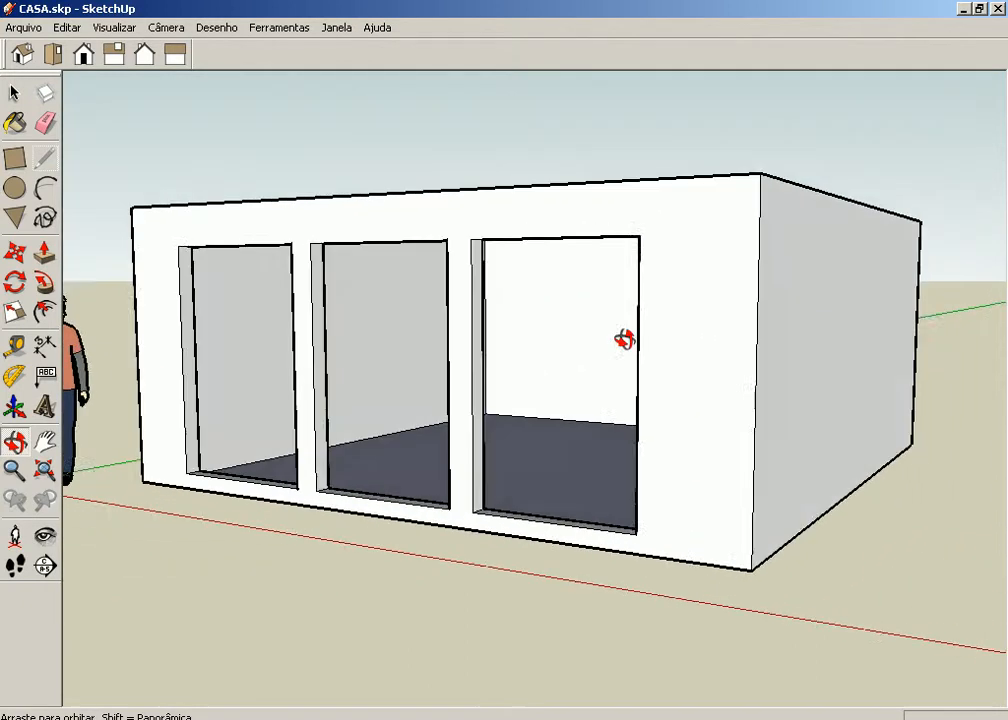
- Go inside the house through the front openings and frame the back wall with its corner and floor
scroll(513, 378, up, 6)
scroll(513, 373, down, 3)
middle_drag(542, 418, 550, 378)
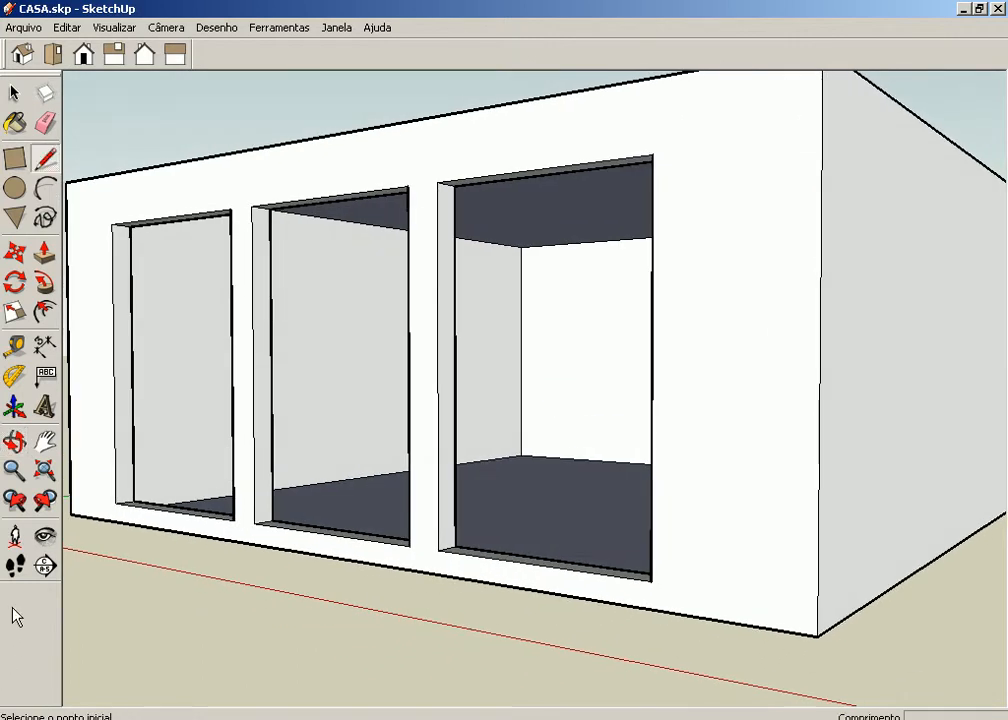
click(15, 566)
drag(507, 546, 511, 455)
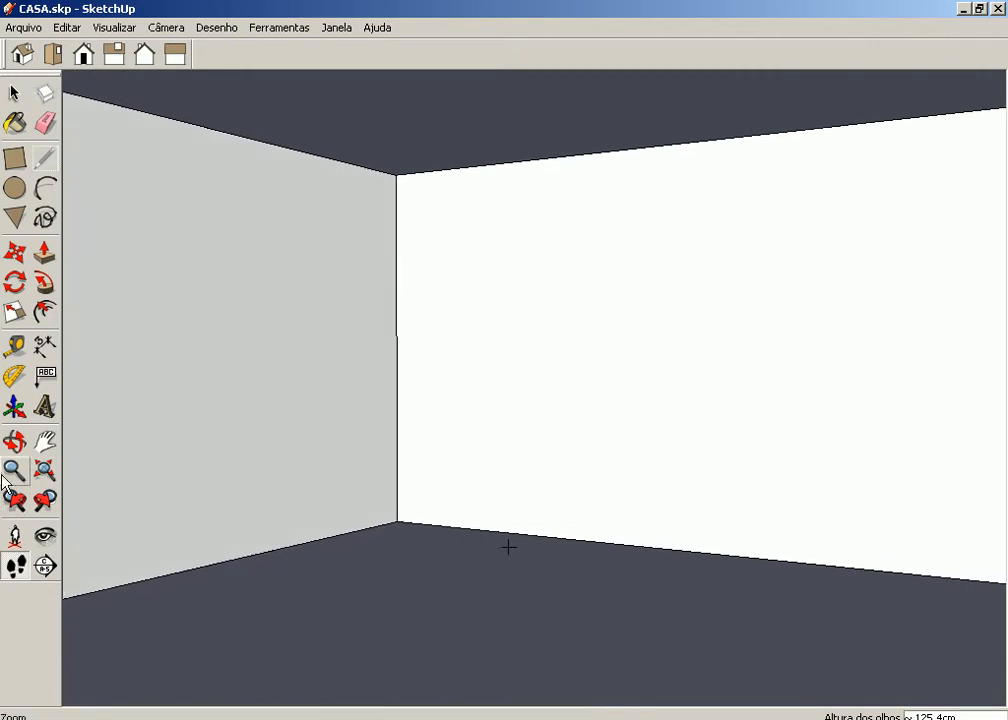
click(15, 441)
drag(344, 596, 333, 632)
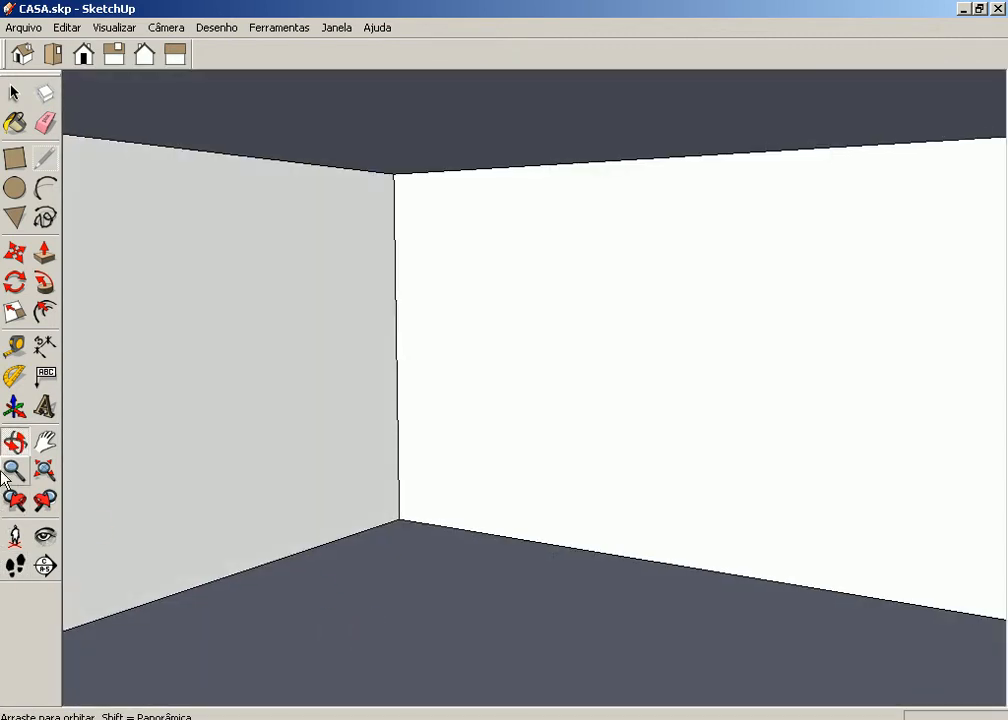
click(15, 566)
drag(589, 604, 484, 563)
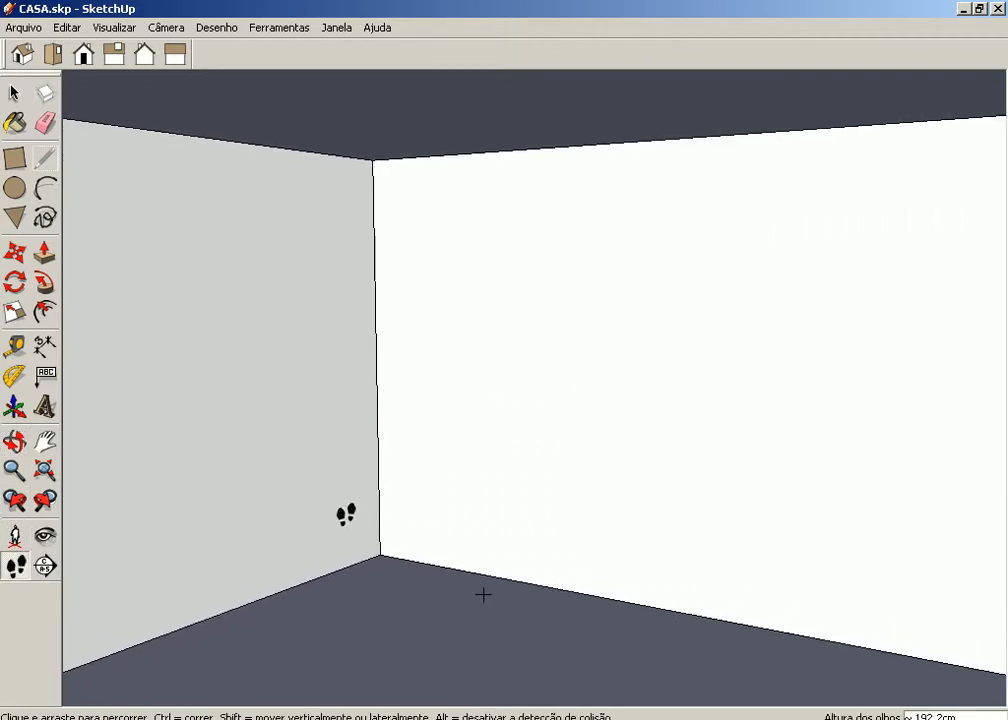
click(15, 441)
drag(360, 588, 597, 641)
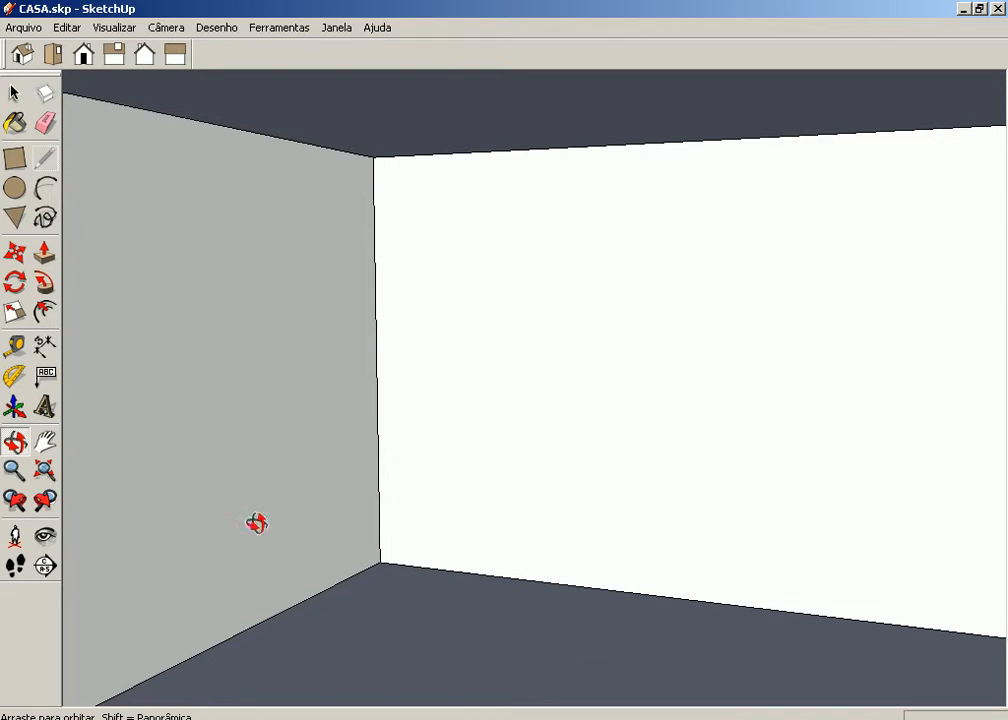
- Draw a 250 by 40 cm rectangle on the back wall, just above the floor near the corner
click(12, 168)
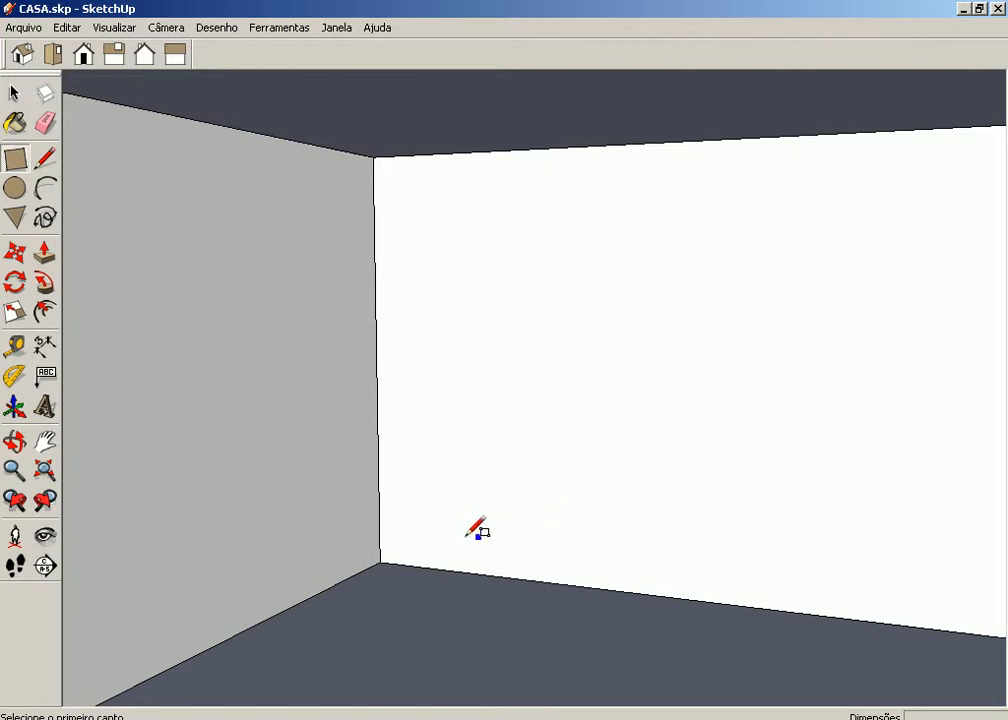
click(422, 540)
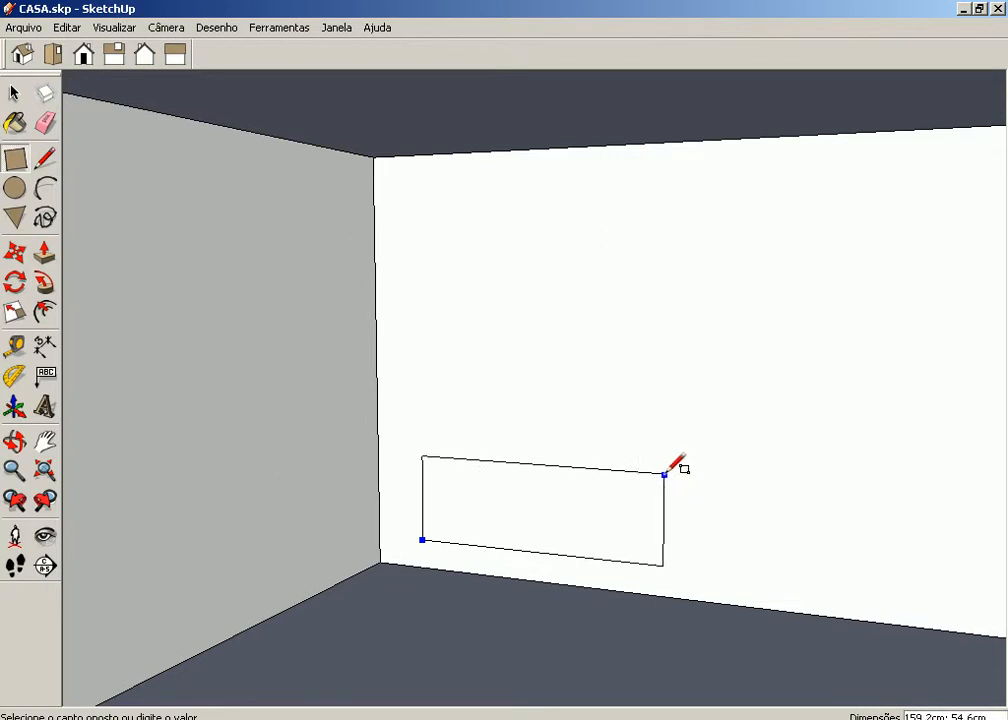
text(250;)
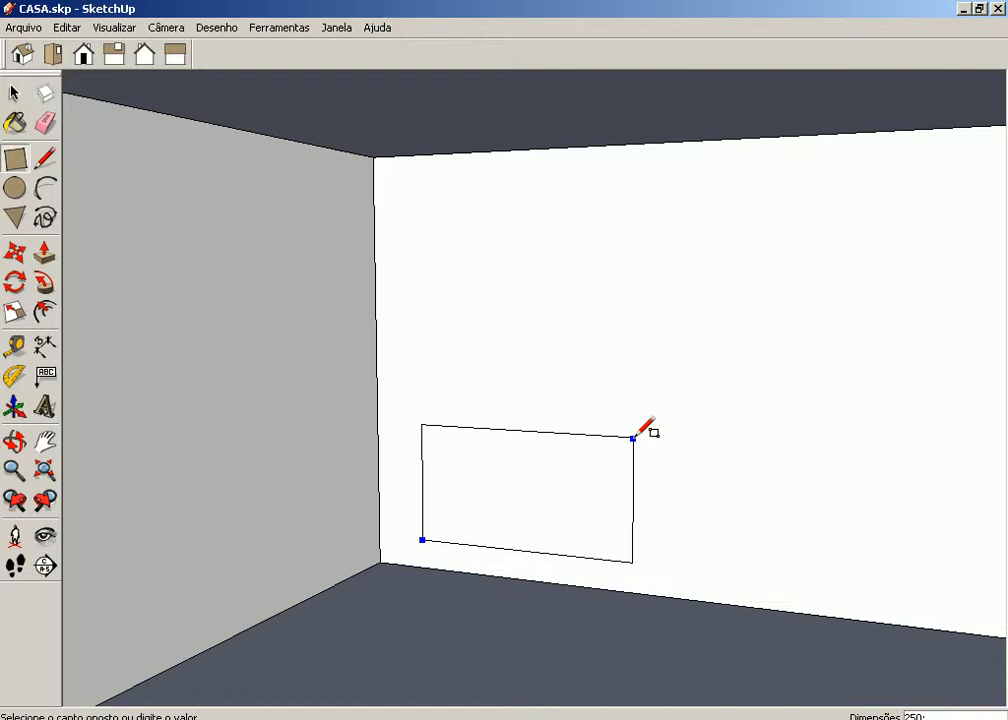
key(Return)
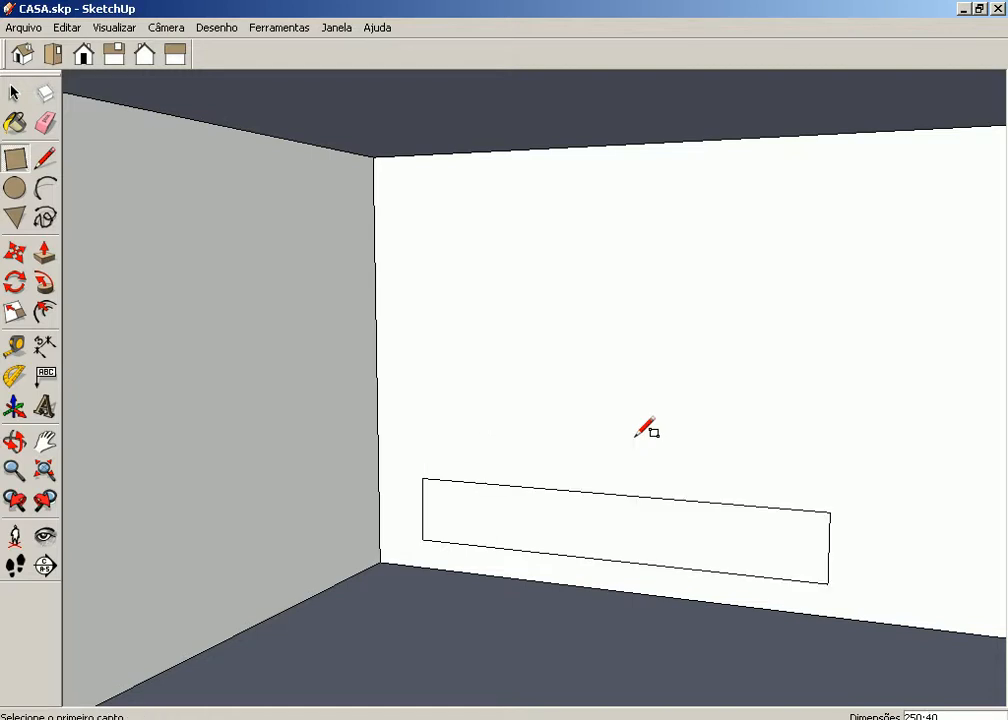
- Extrude the wall rectangle 40 cm into the room with Push/Pull to form a long box
click(45, 251)
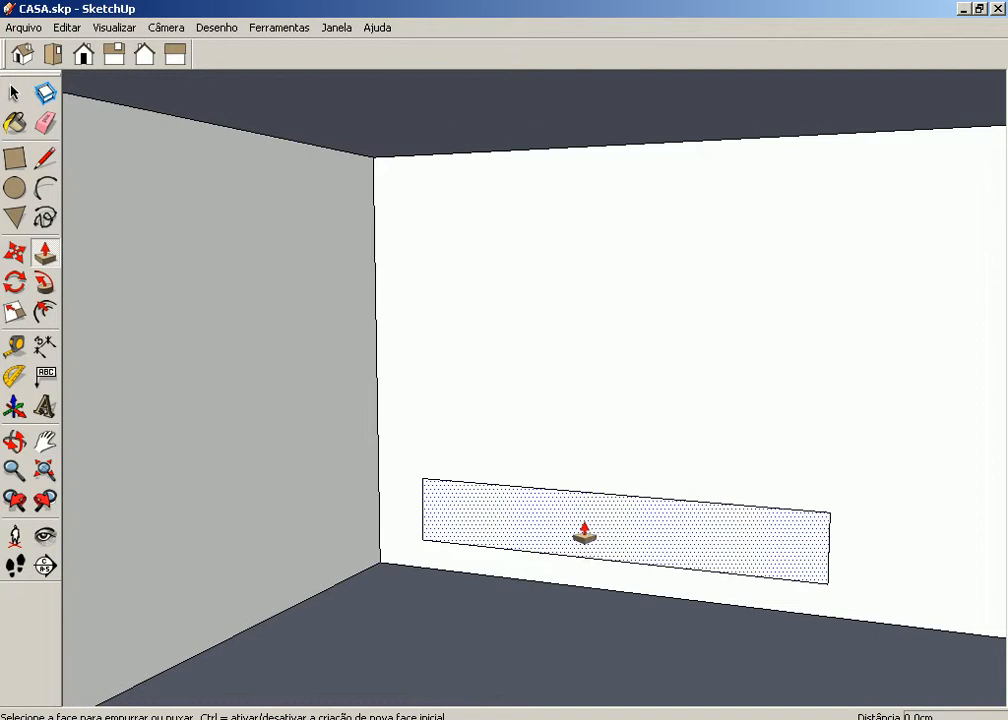
drag(588, 538, 585, 552)
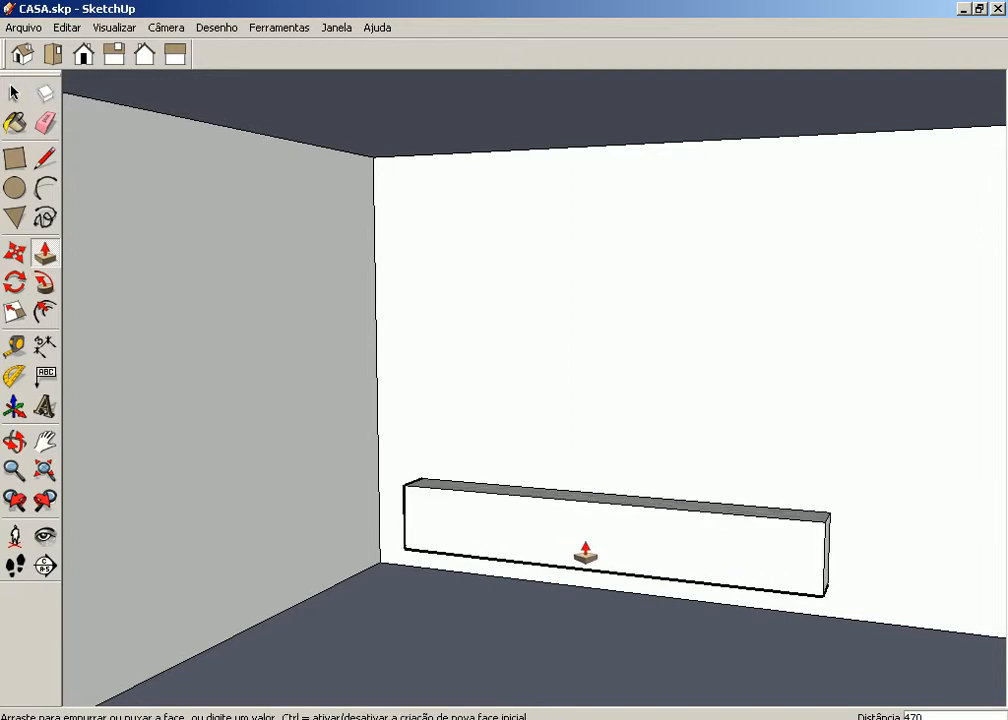
text(40)
key(Return)
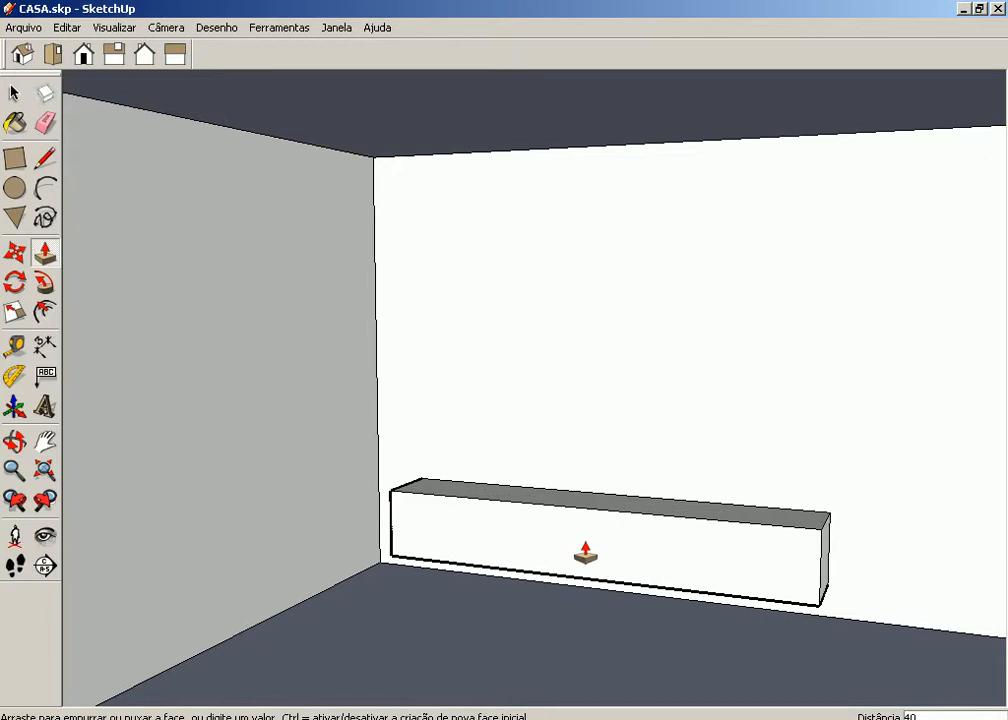
- Offset the outline of the box's front face inward by 25 mm
middle_drag(690, 546, 686, 466)
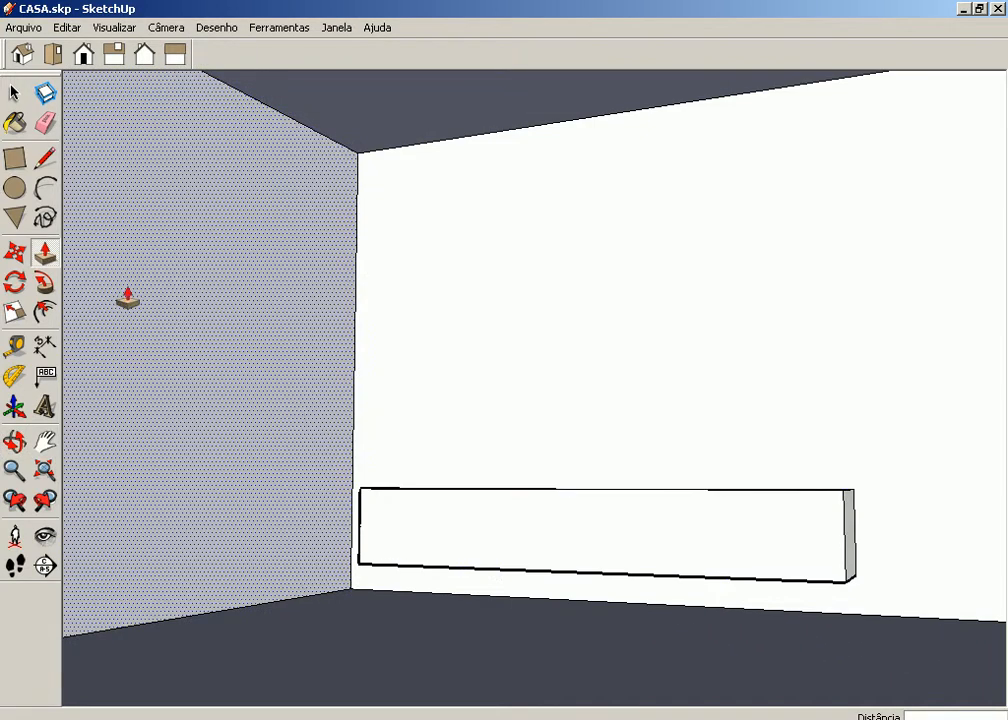
click(45, 314)
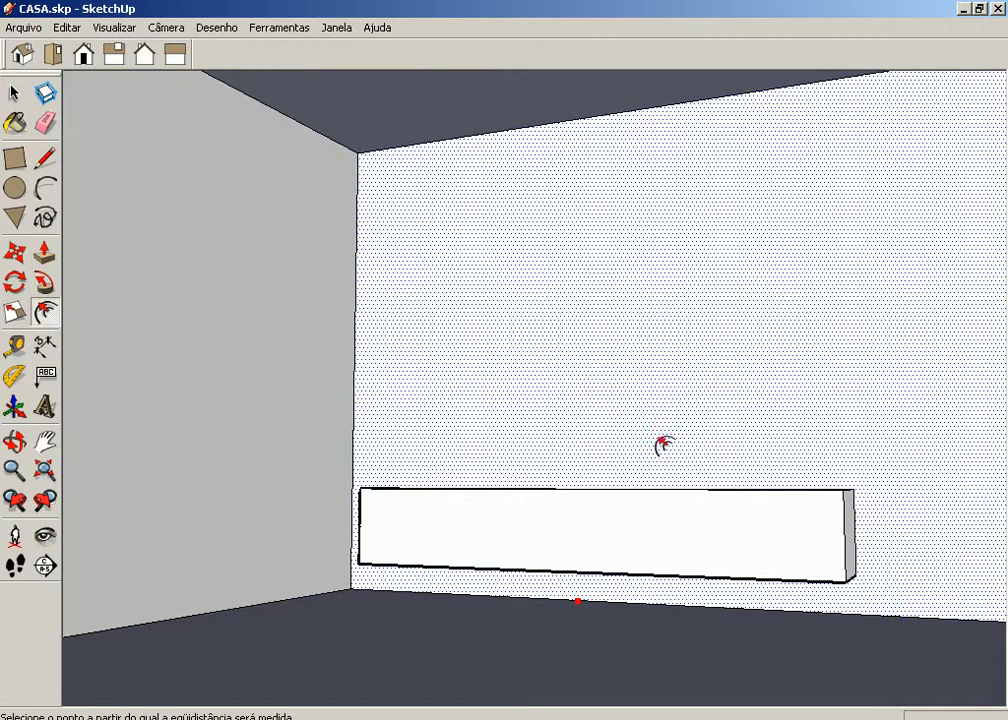
click(843, 540)
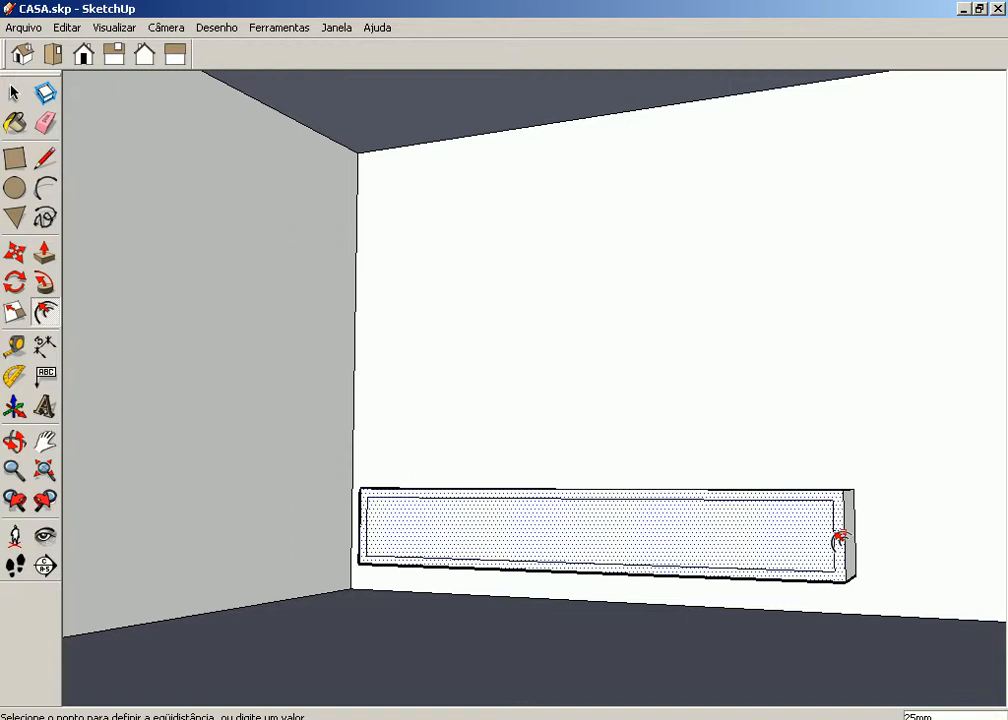
click(839, 539)
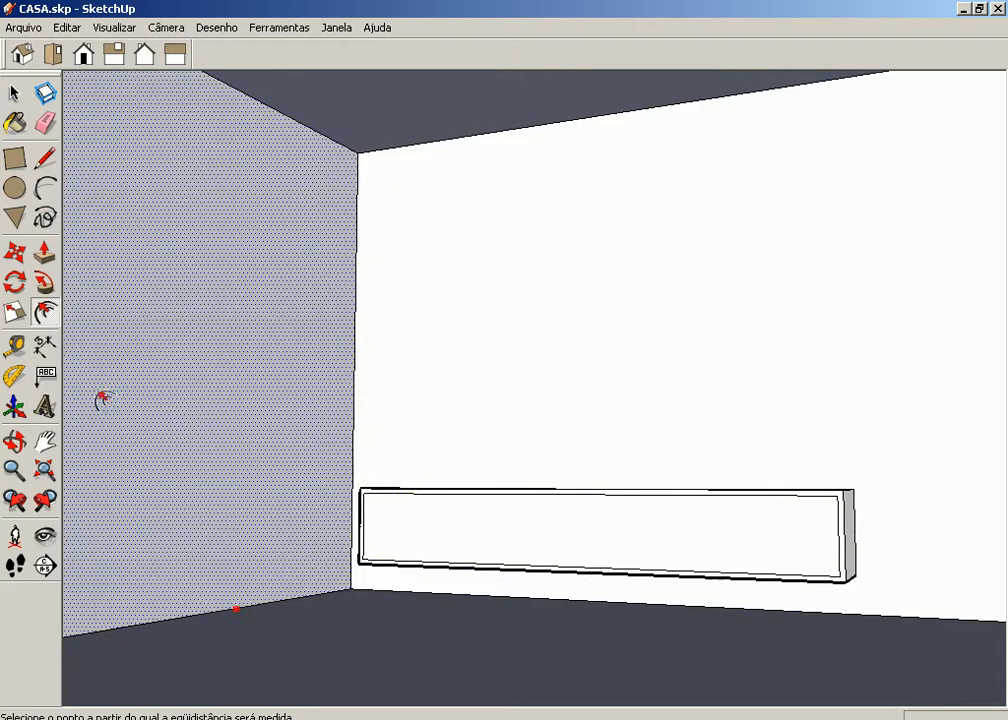
- Try to push the inset front face 55 cm back through the wall, and undo that push
click(44, 256)
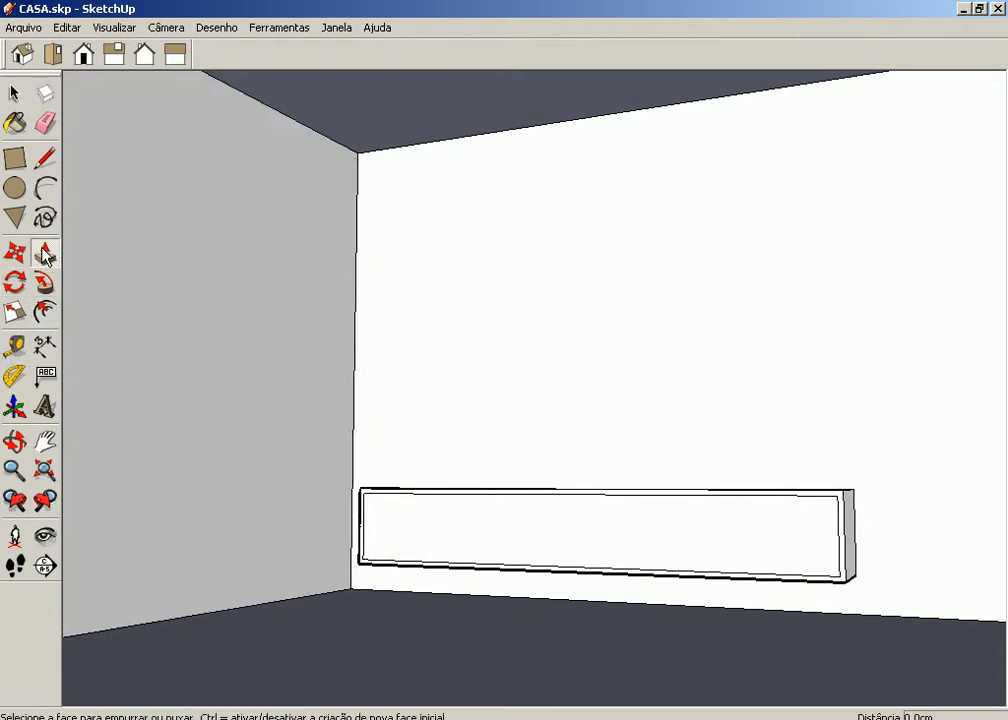
click(526, 553)
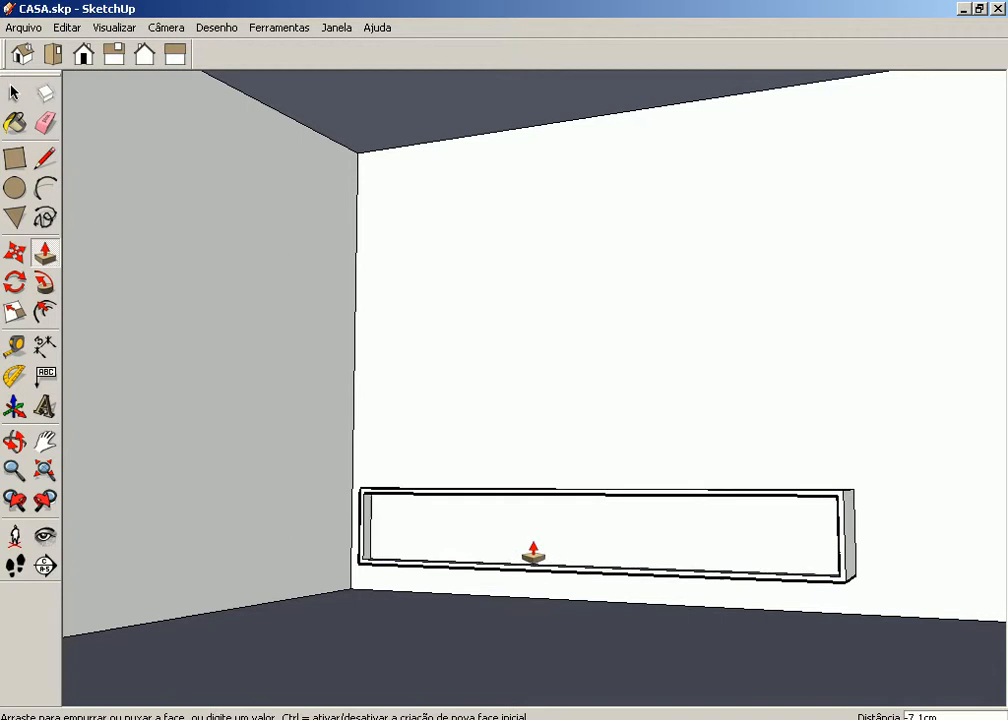
click(591, 545)
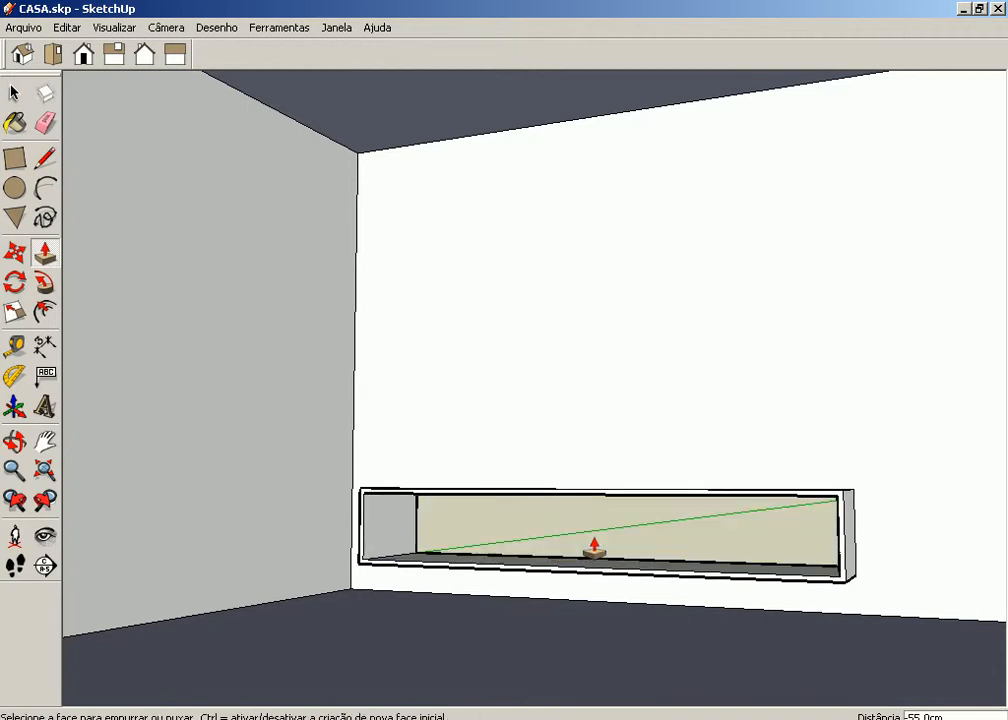
middle_drag(450, 551, 490, 530)
key(ctrl+z)
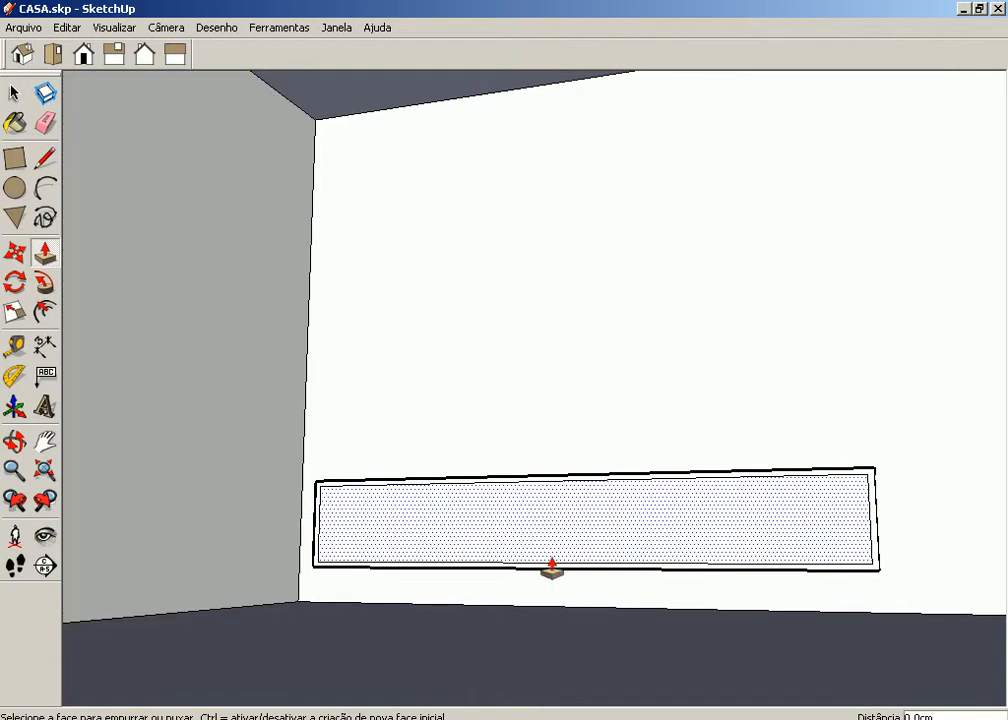
- Push the inset front face back 38.2 cm to hollow out the box as an open shelf
click(636, 549)
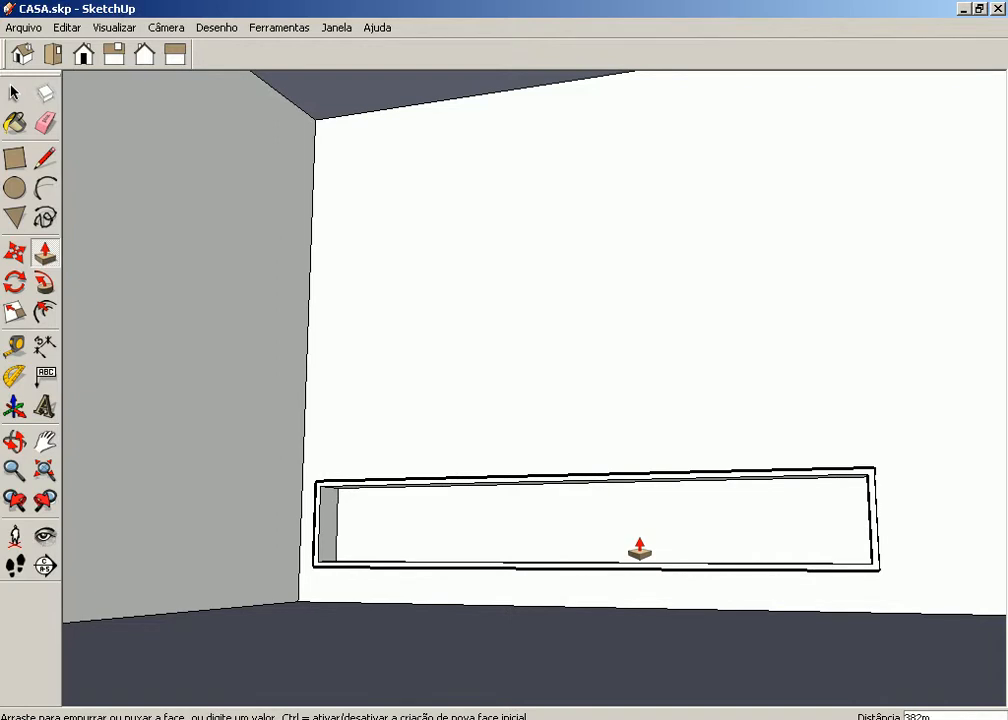
click(636, 548)
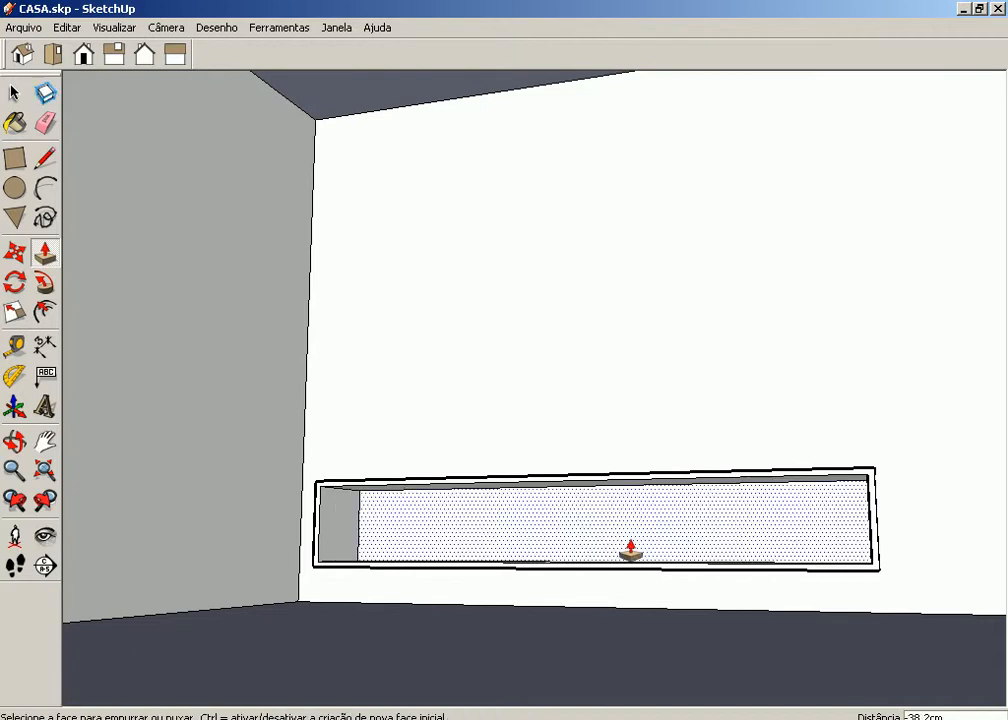
key(o)
mouse_move(634, 540)
mouse_down()
mouse_move(608, 520)
mouse_move(518, 556)
mouse_move(587, 567)
mouse_move(741, 549)
mouse_move(763, 601)
mouse_move(700, 567)
mouse_move(538, 531)
mouse_move(416, 540)
mouse_move(403, 475)
mouse_move(596, 513)
mouse_move(618, 631)
mouse_move(493, 578)
mouse_move(380, 587)
mouse_move(628, 553)
mouse_move(724, 563)
mouse_move(731, 551)
mouse_move(735, 575)
mouse_up()
key(p)
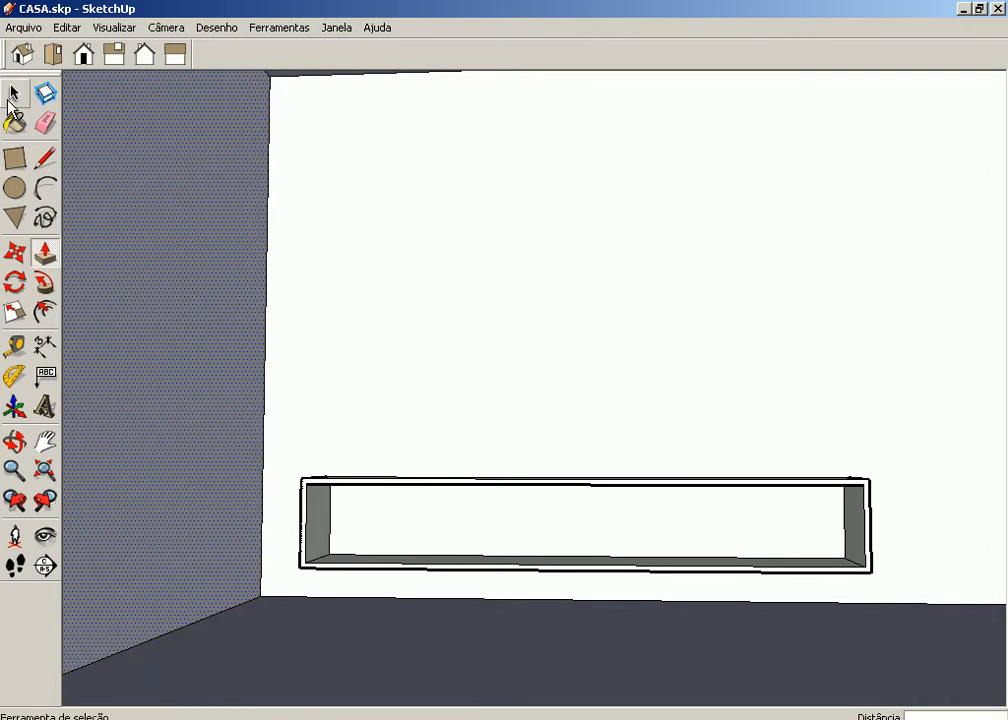
- Try selecting the hollow shelf with a selection window, by individual faces and through all connected geometry
click(12, 95)
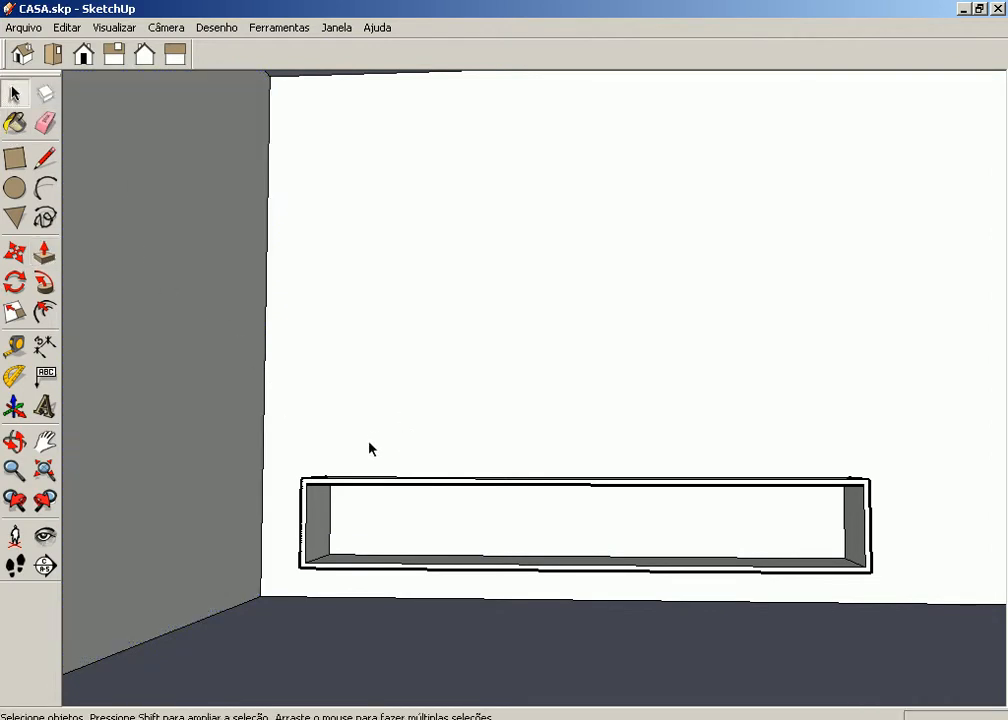
mouse_move(283, 437)
mouse_down()
mouse_move(443, 508)
mouse_move(776, 562)
mouse_move(896, 594)
mouse_up()
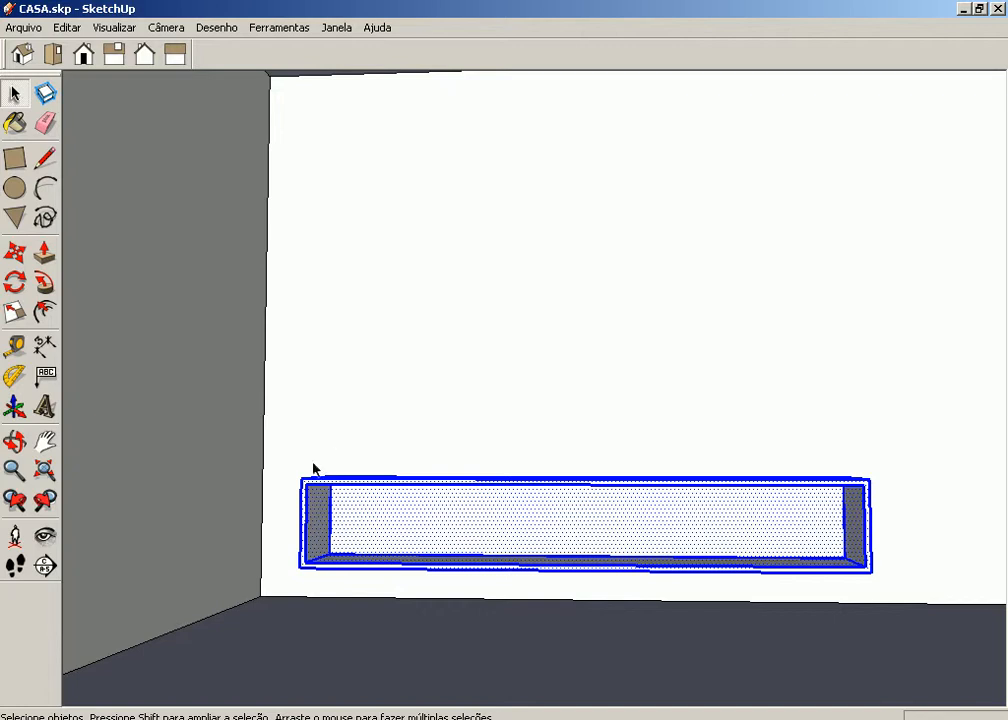
click(222, 368)
triple_click(322, 490)
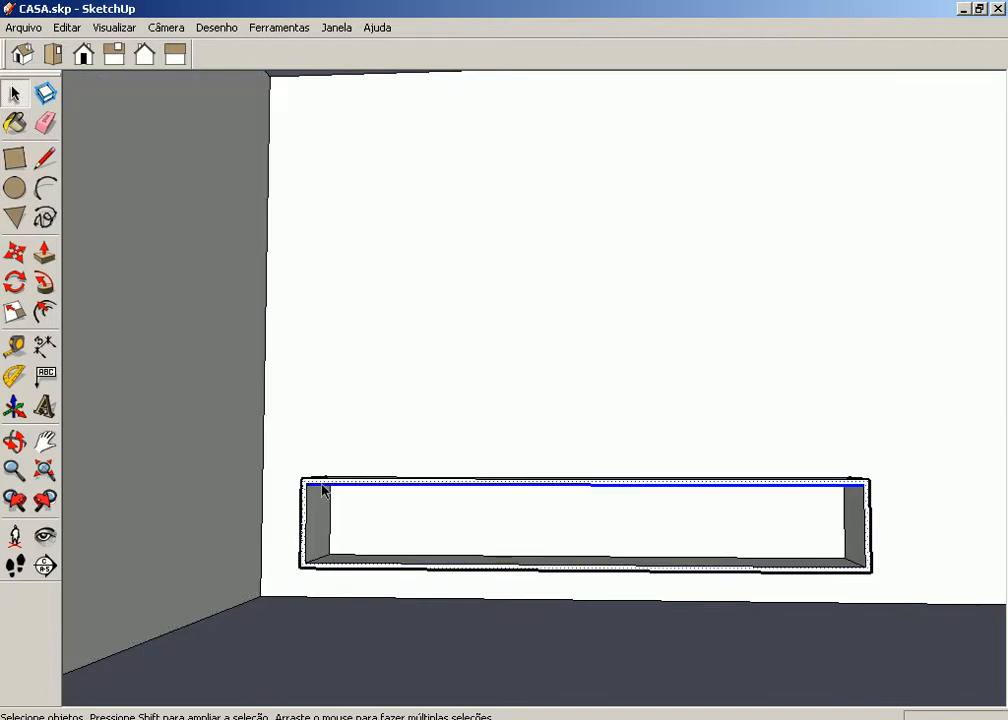
click(292, 540)
click(320, 524)
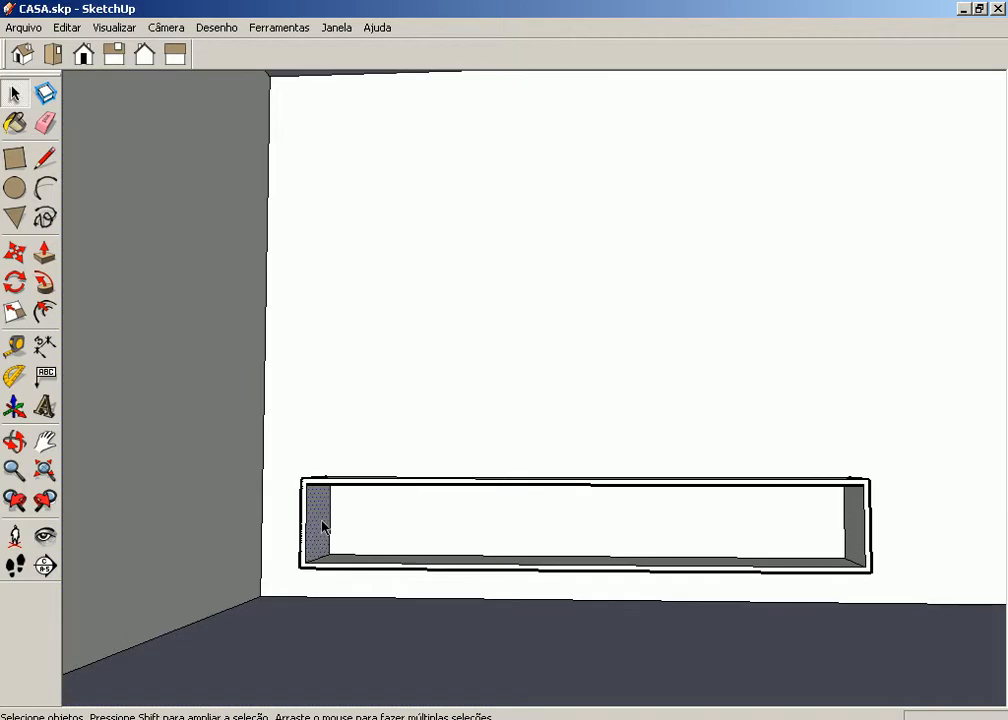
click(842, 564)
click(319, 506)
triple_click(337, 487)
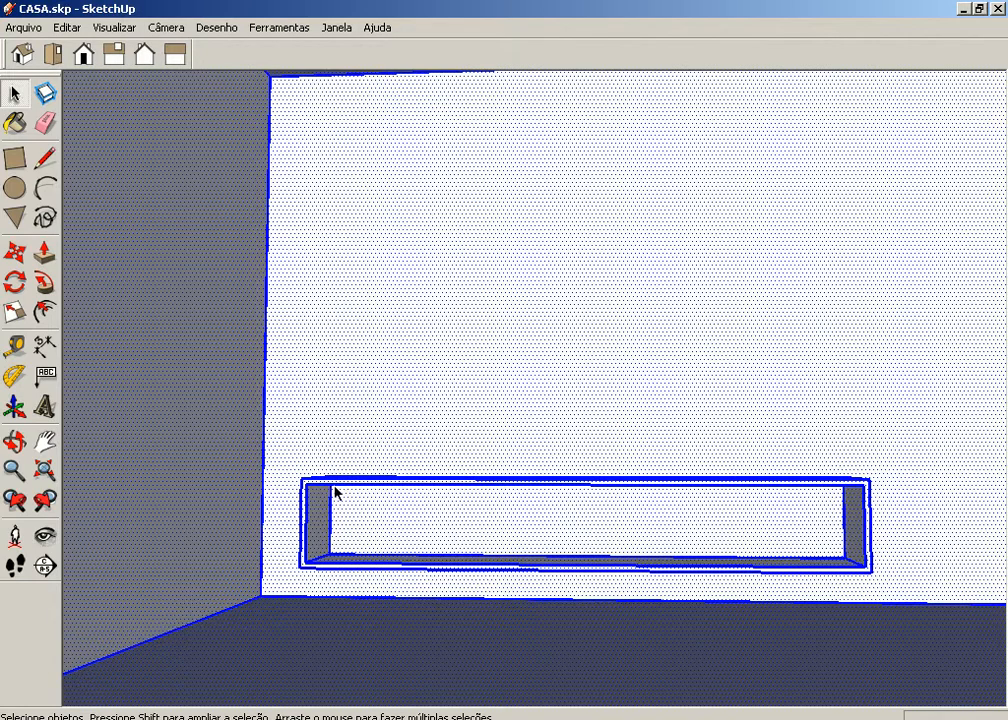
click(563, 367)
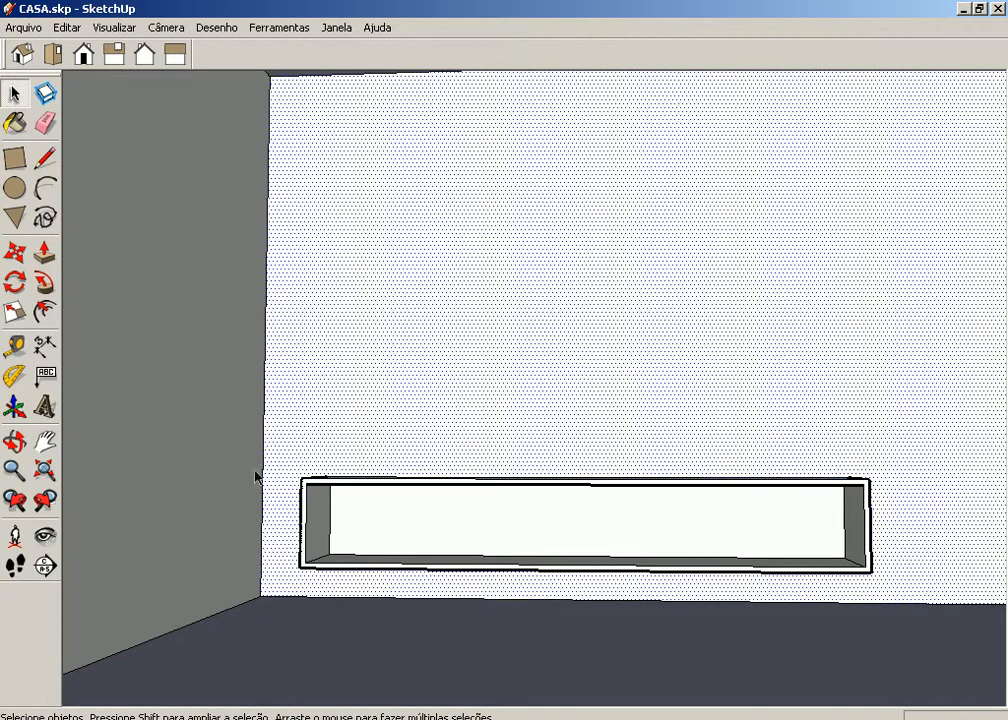
- Select all of the shelf's geometry without the wall and make it a group
drag(287, 432, 899, 601)
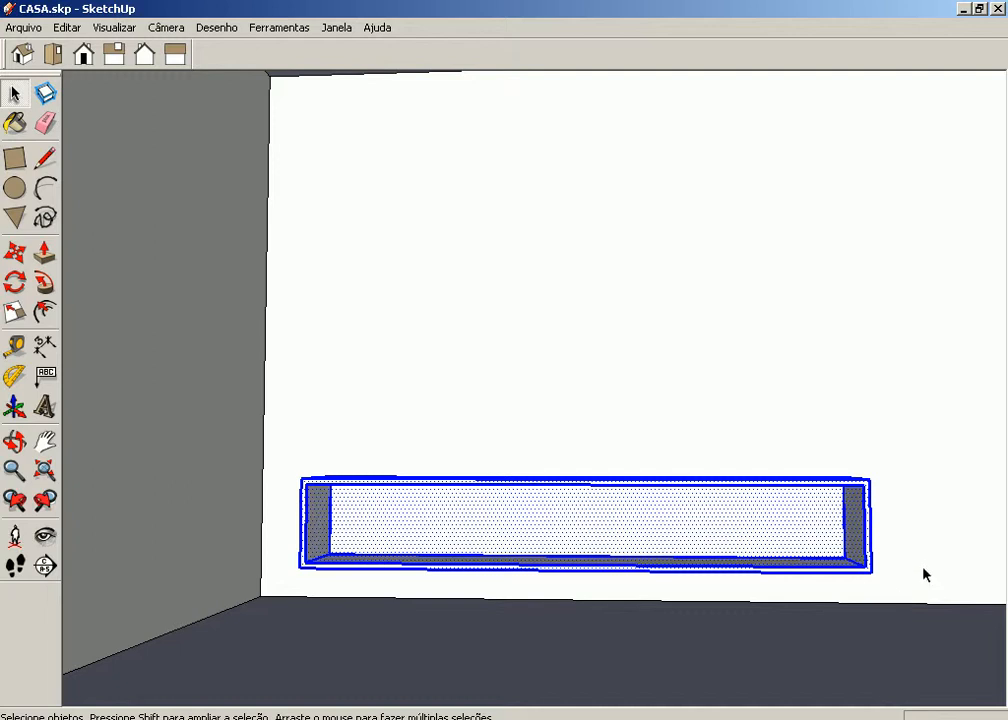
click(67, 28)
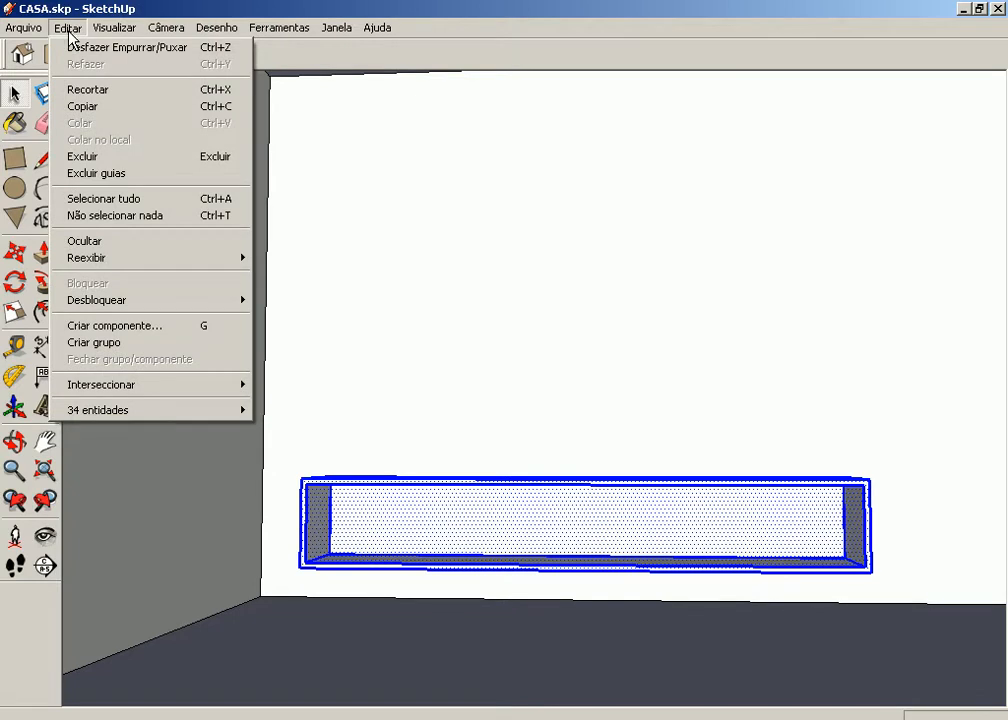
click(87, 345)
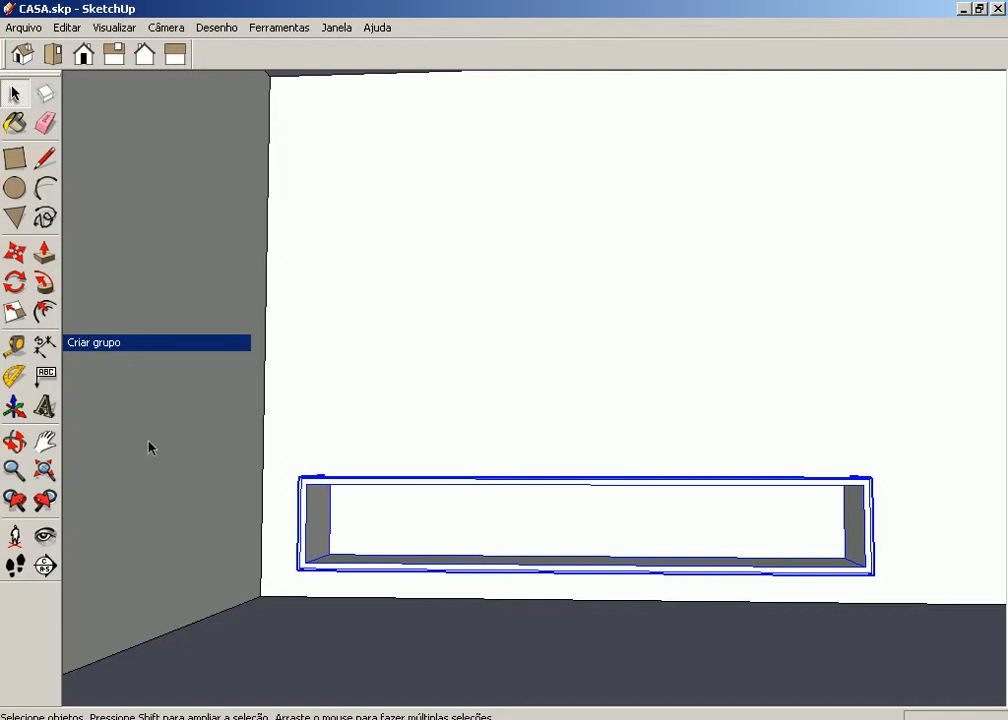
- Copy the shelf group straight up the back wall by about 144 cm
click(17, 255)
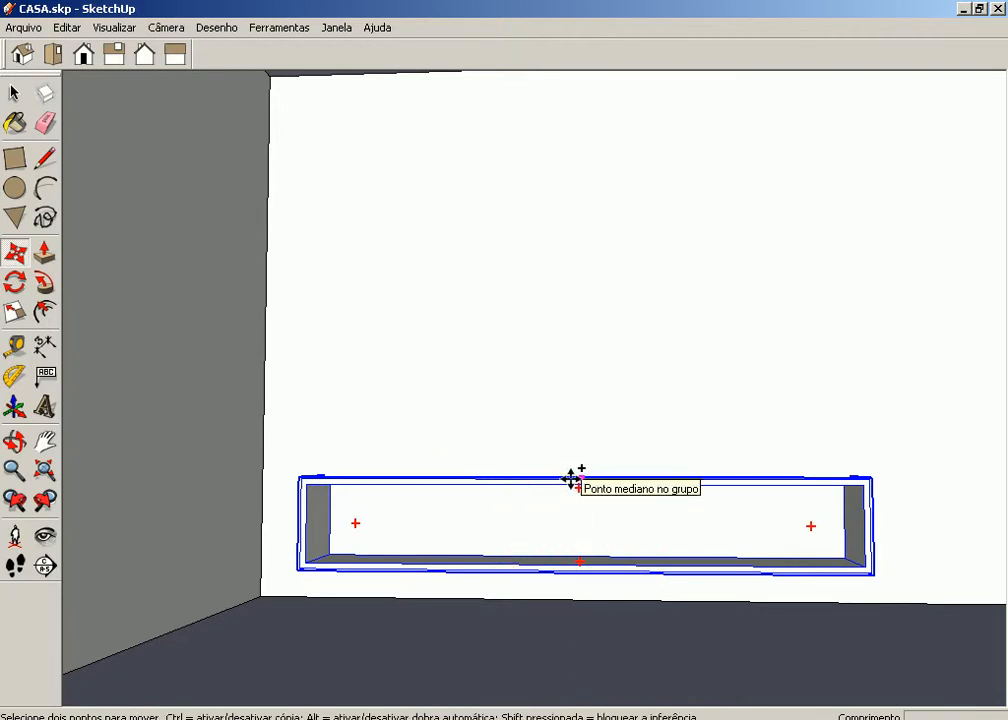
key(ctrl)
click(575, 479)
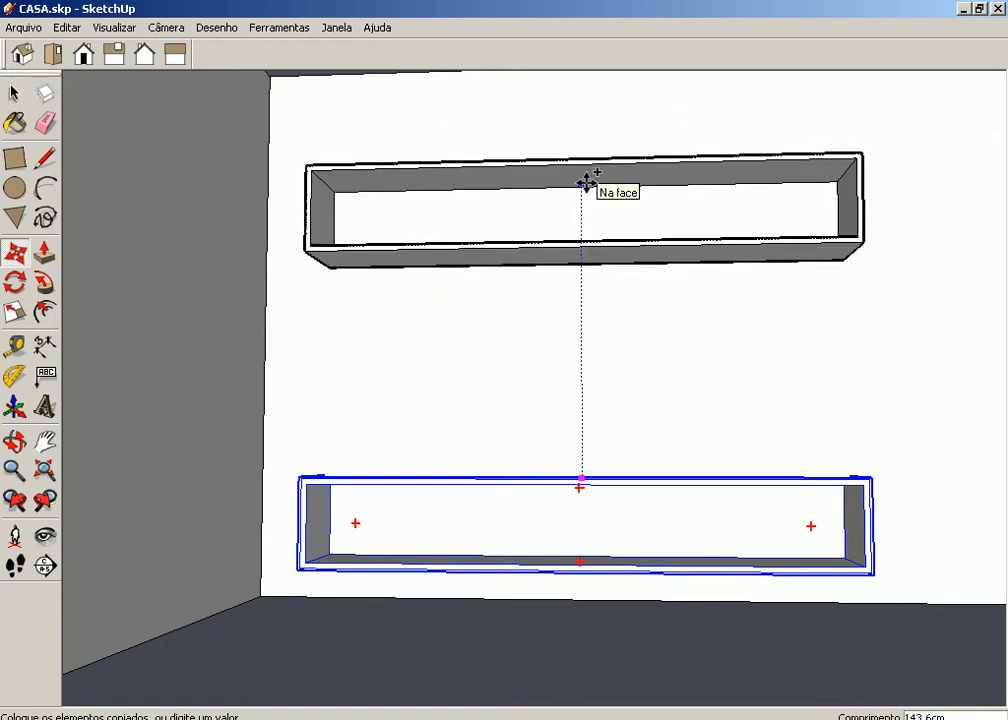
click(585, 183)
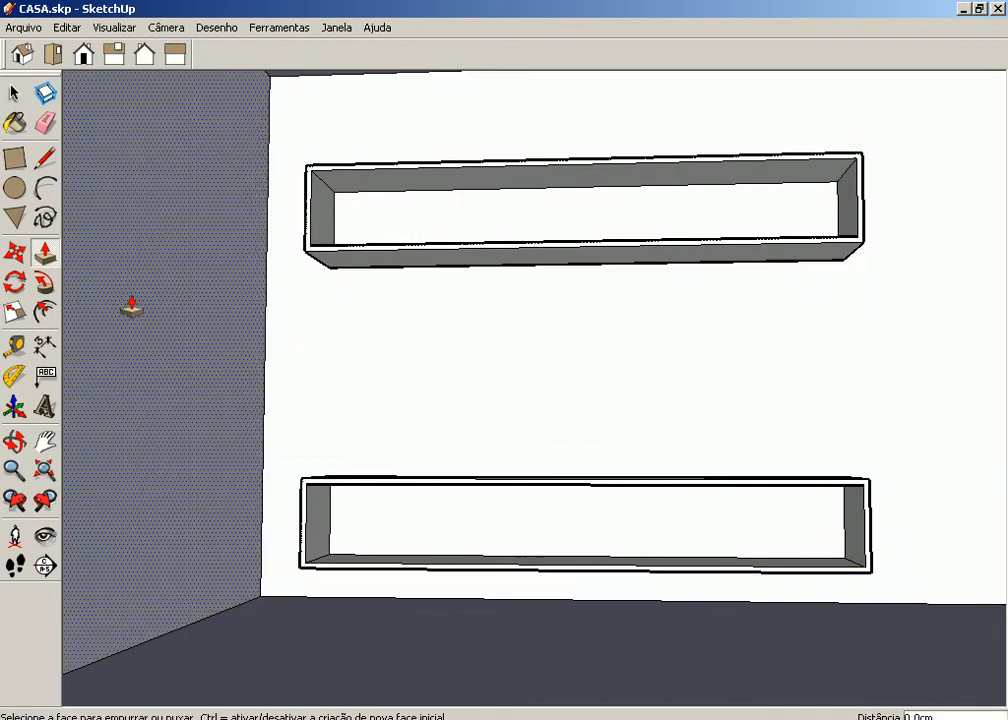
- Draw a 623 mm by 400 mm rectangle on the lower shelf's front, starting from its upper left corner
click(14, 162)
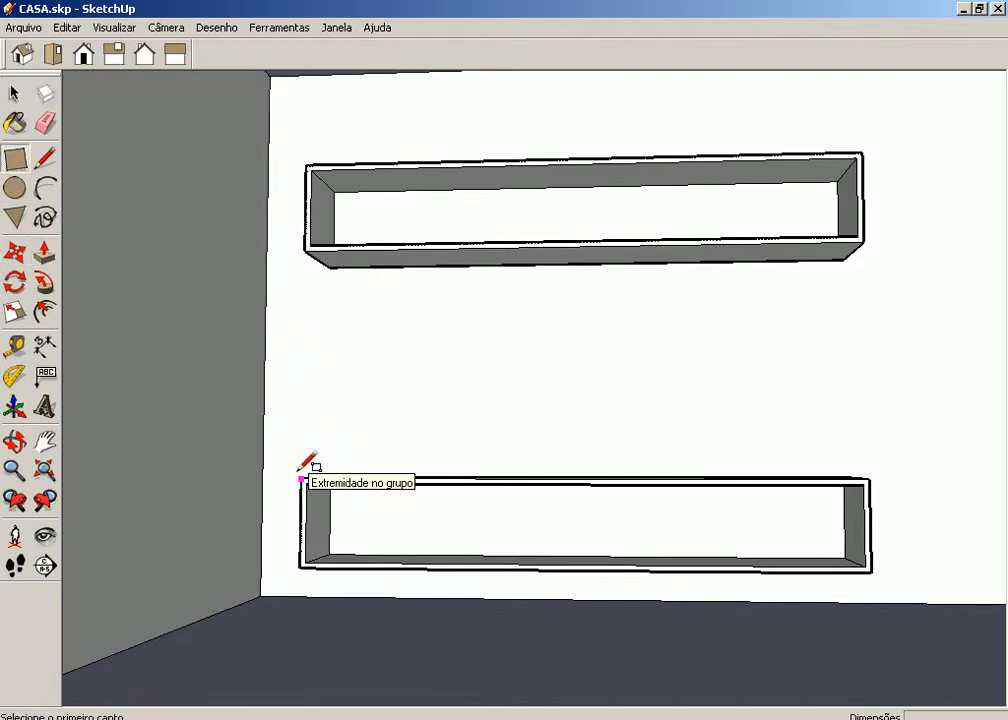
scroll(303, 479, up, 1)
scroll(303, 478, up, 1)
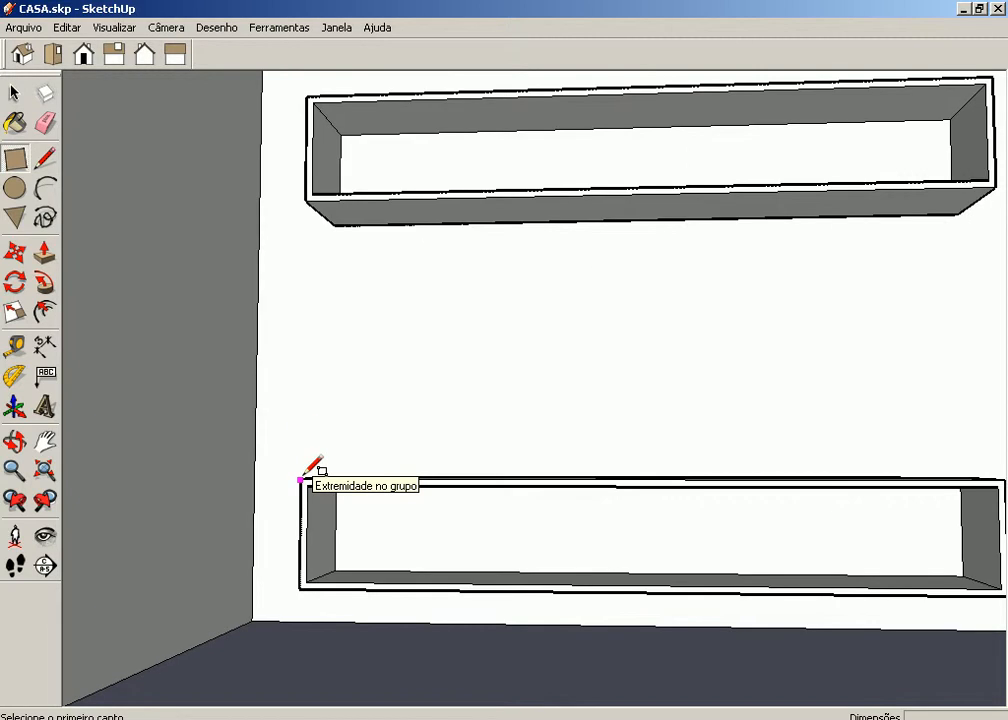
middle_drag(303, 479, 313, 594)
key(r)
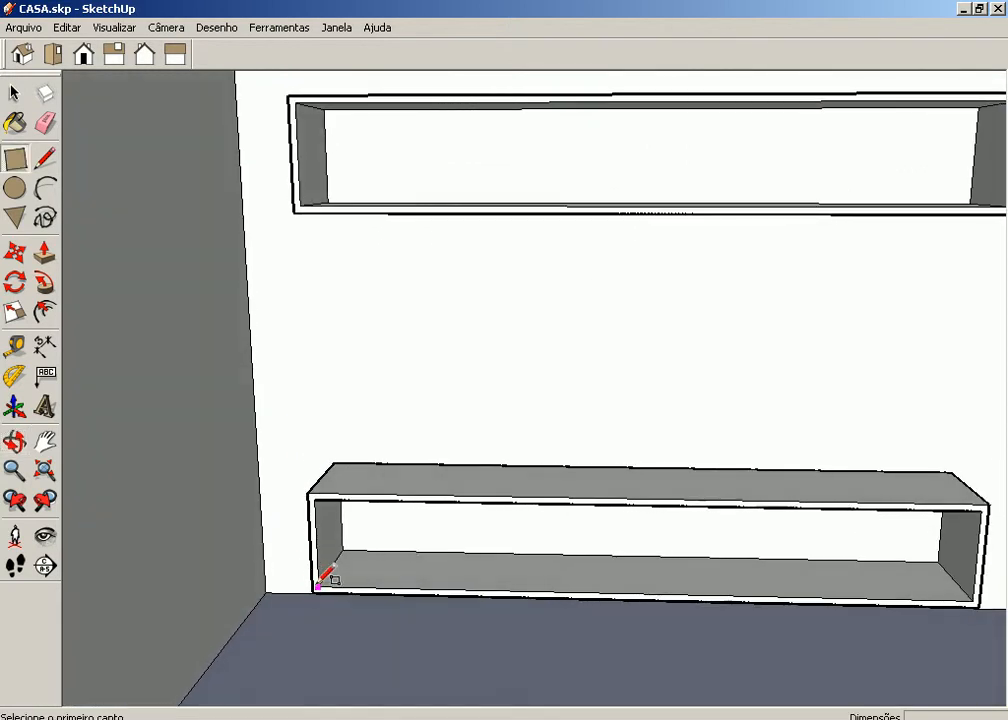
click(307, 494)
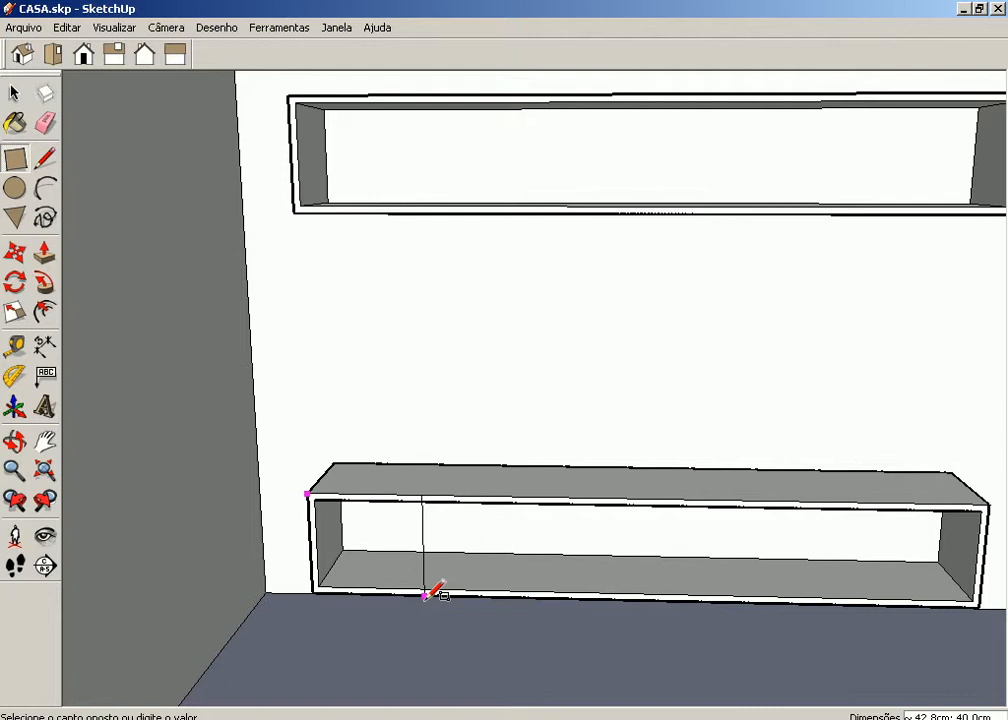
key(BackSpace)
text(623mm)
text(;400mm)
key(Return)
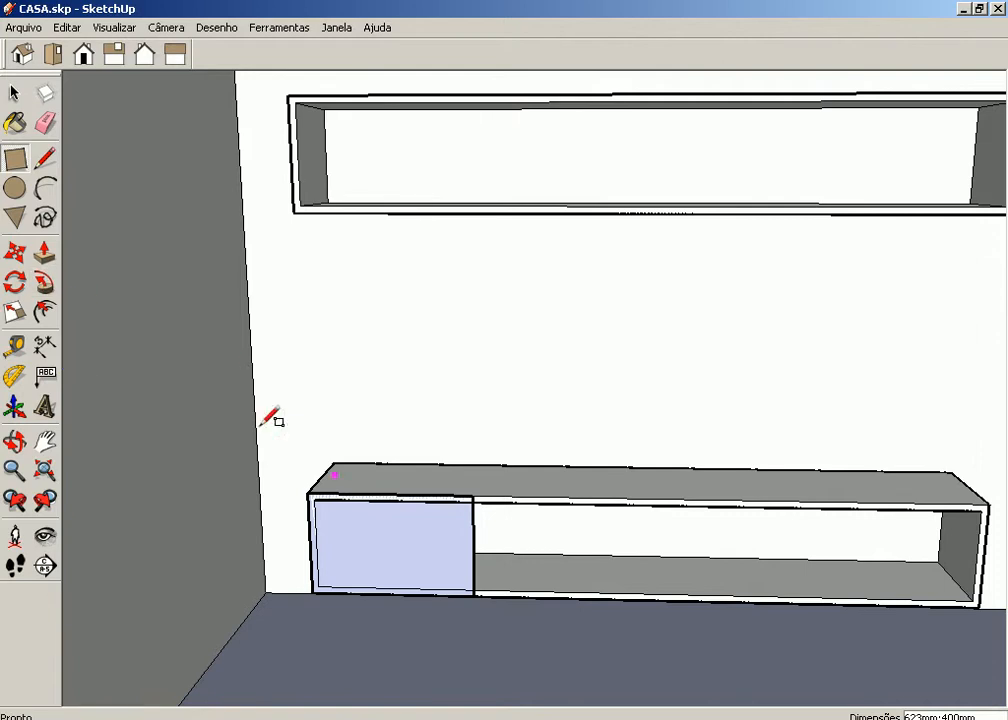
- Pull the new rectangle out 2 cm to give the door panel its thickness
click(44, 253)
click(403, 568)
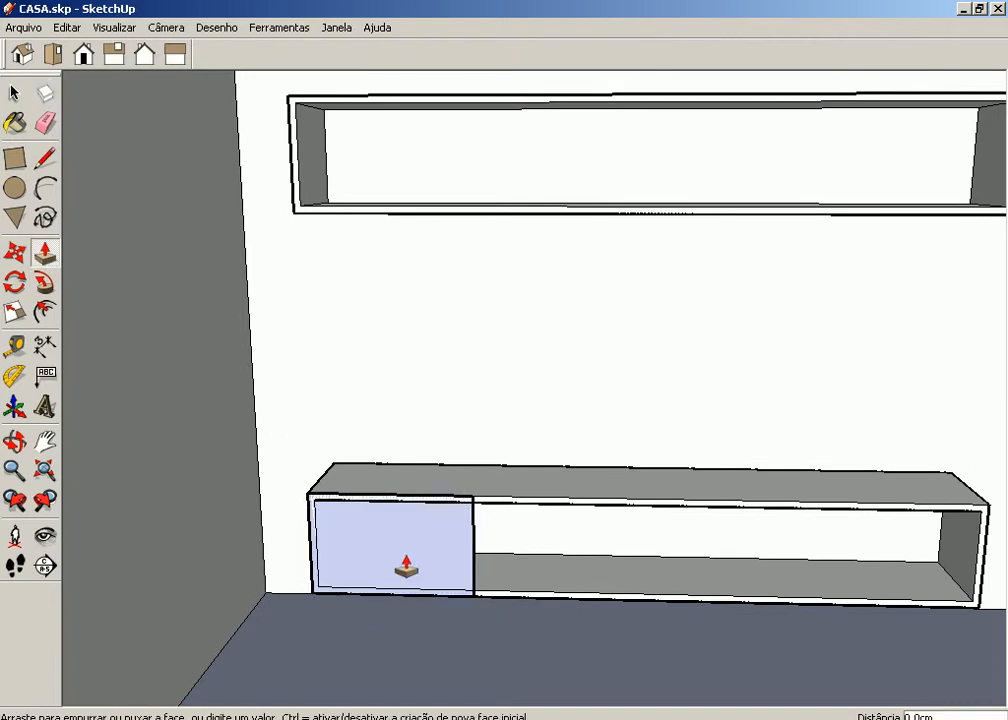
text(2)
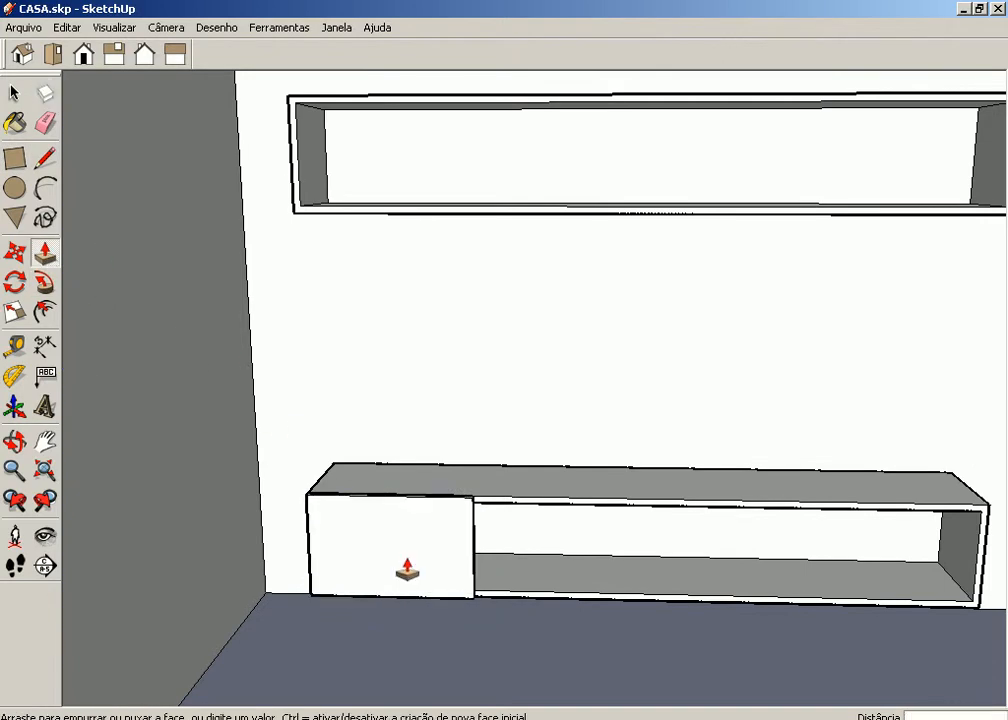
text(cm)
key(Return)
- Select all of the door panel's connected geometry and make it a group
scroll(450, 522, up, 3)
middle_drag(450, 522, 429, 611)
drag(410, 697, 387, 580)
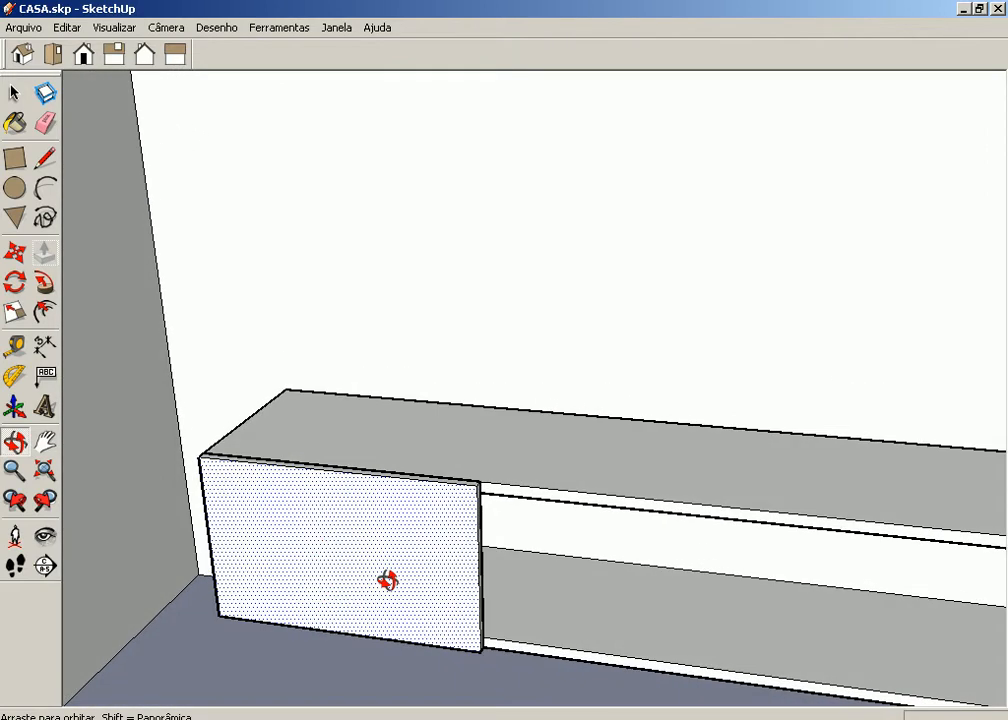
key(p)
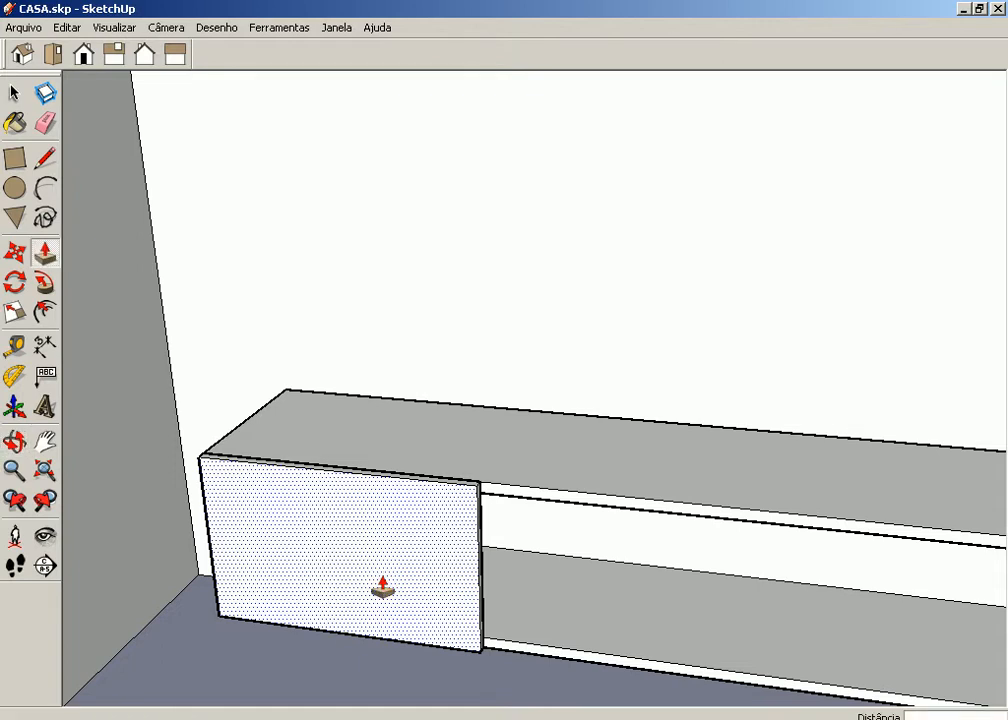
key(space)
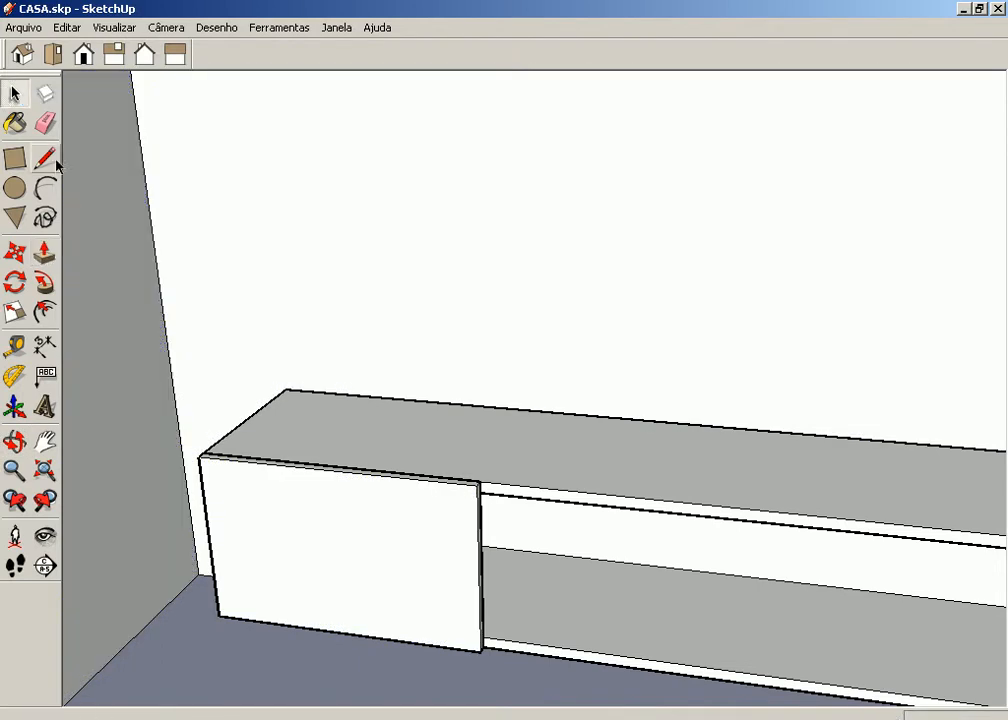
double_click(375, 545)
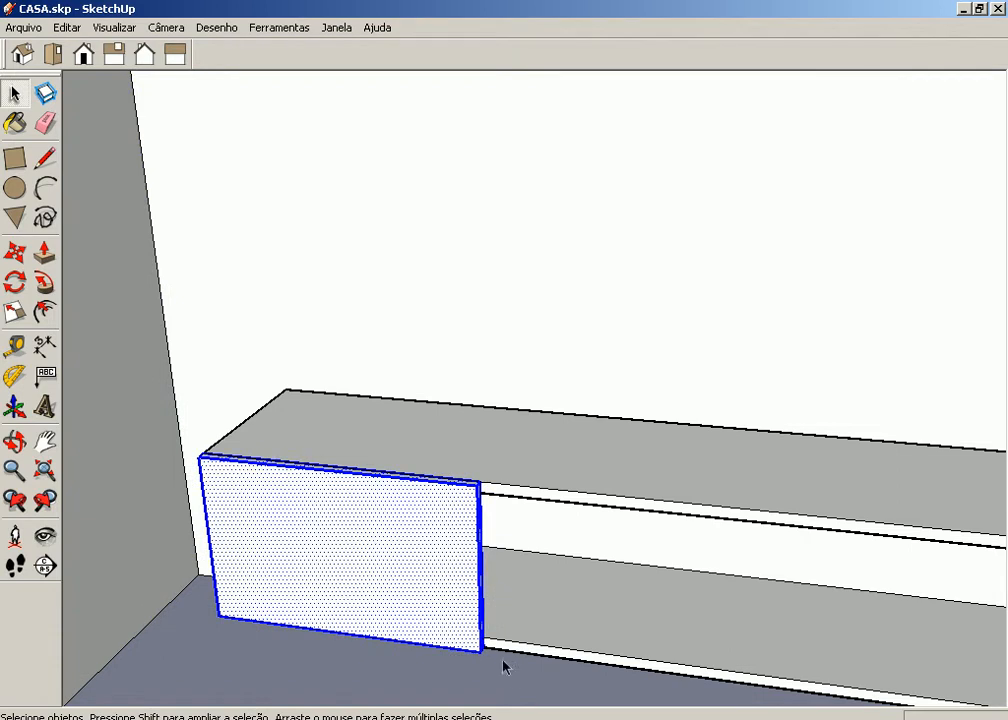
double_click(428, 600)
double_click(428, 600)
click(67, 27)
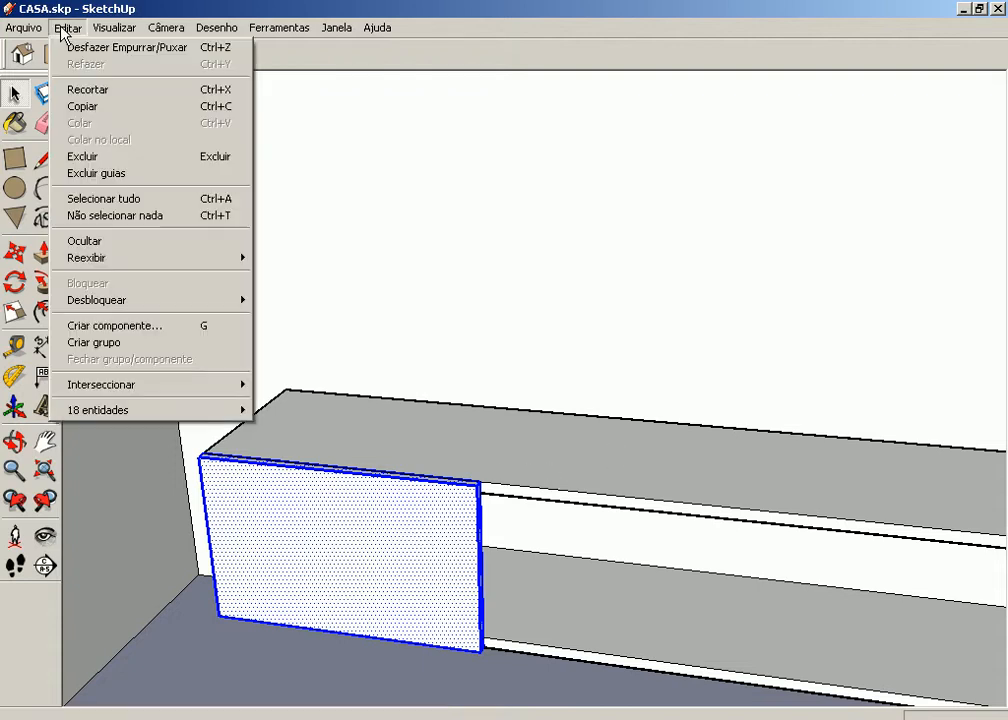
click(110, 343)
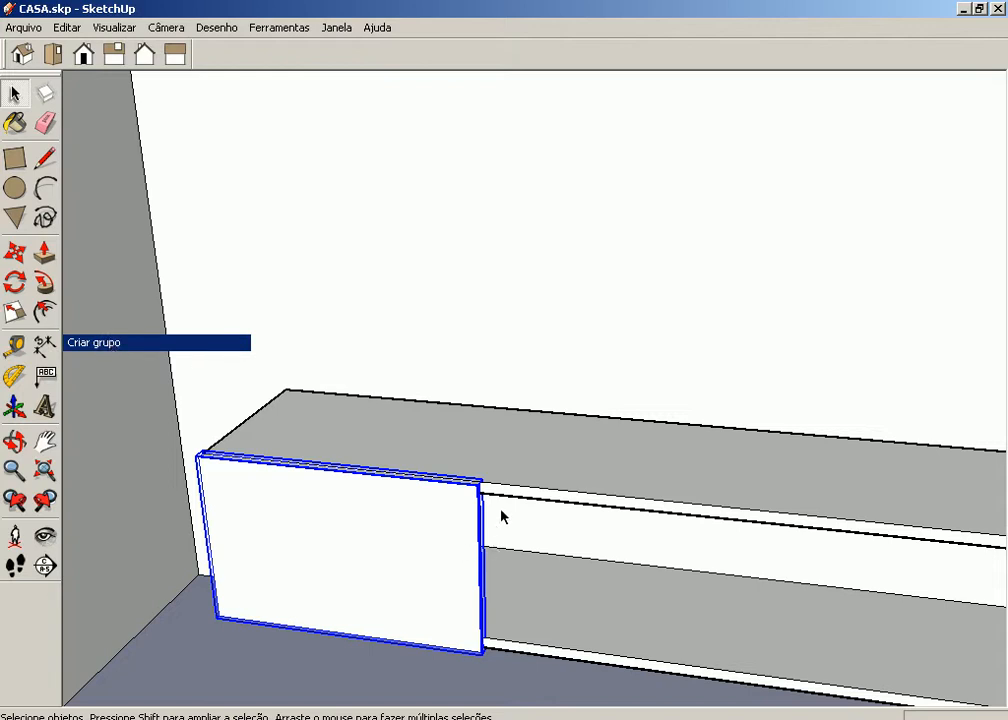
- Copy the door group 625 mm along the red axis across the lower shelf's front
middle_drag(506, 493, 589, 351)
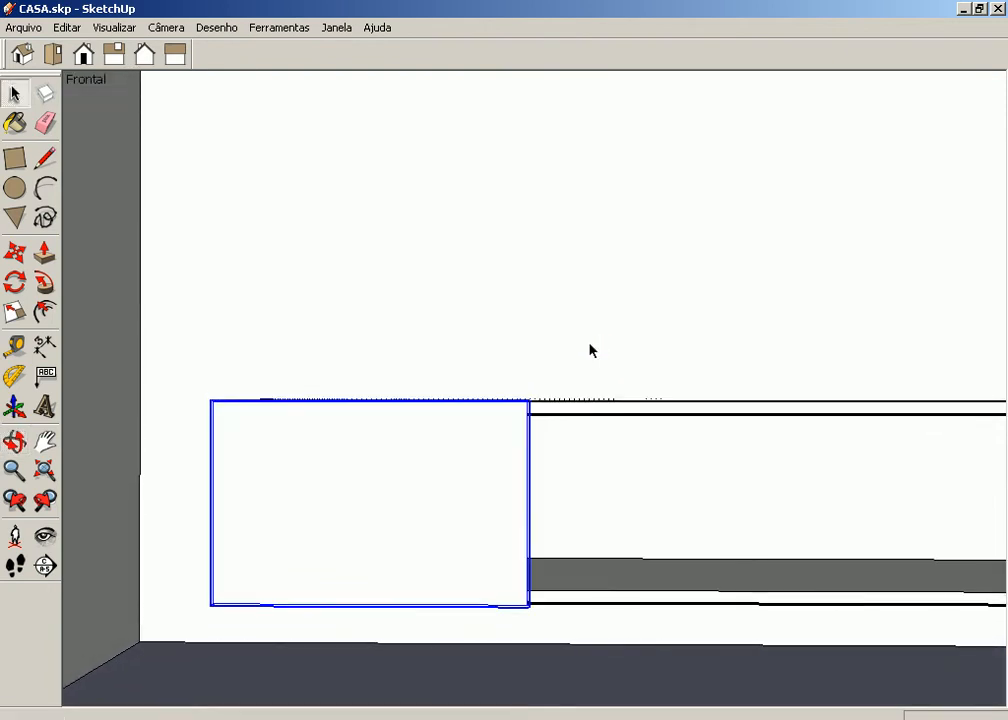
click(16, 253)
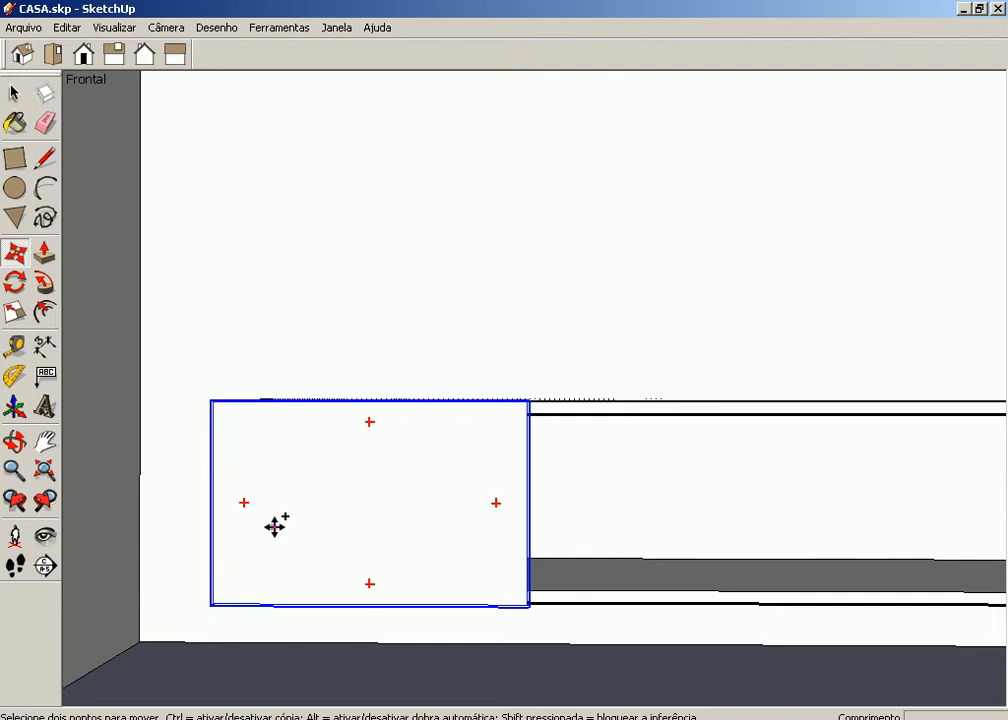
click(288, 476)
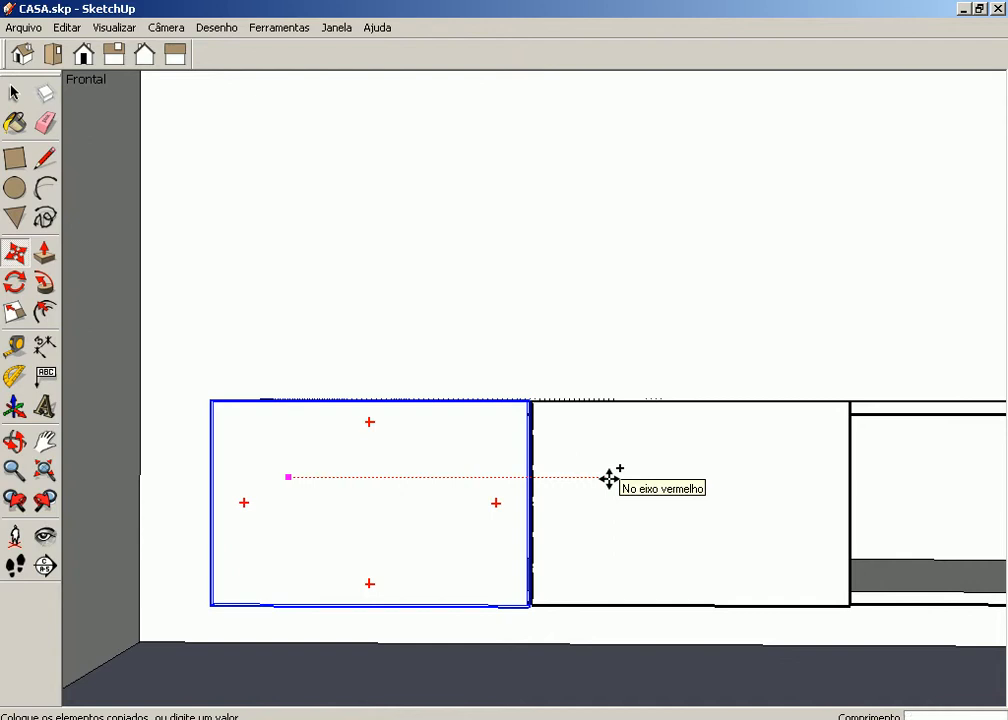
text(25mm)
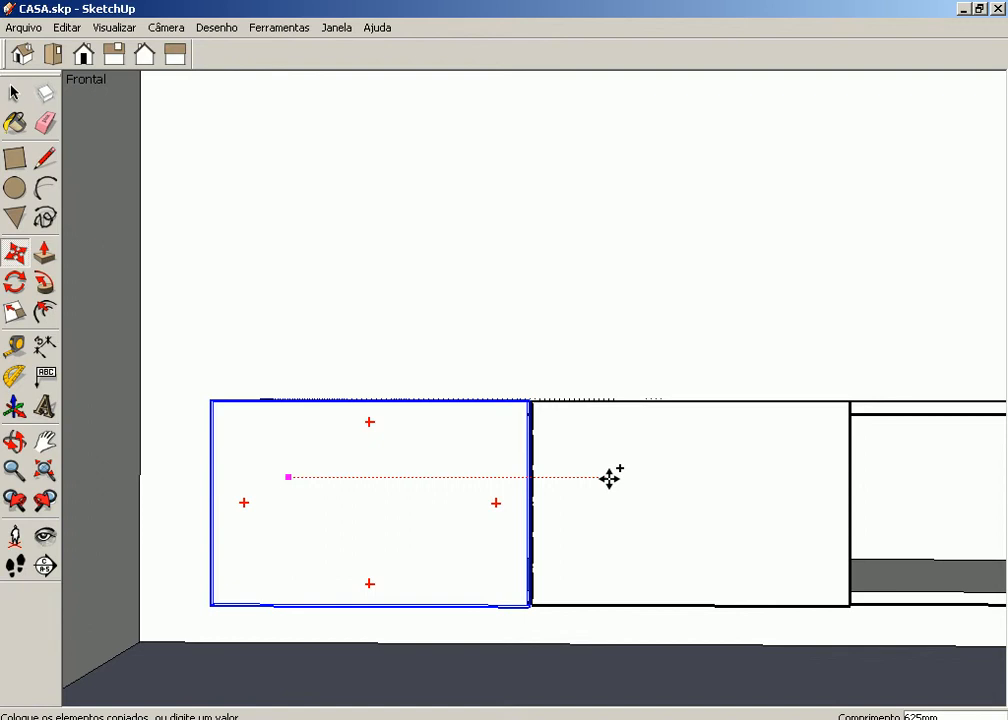
key(Return)
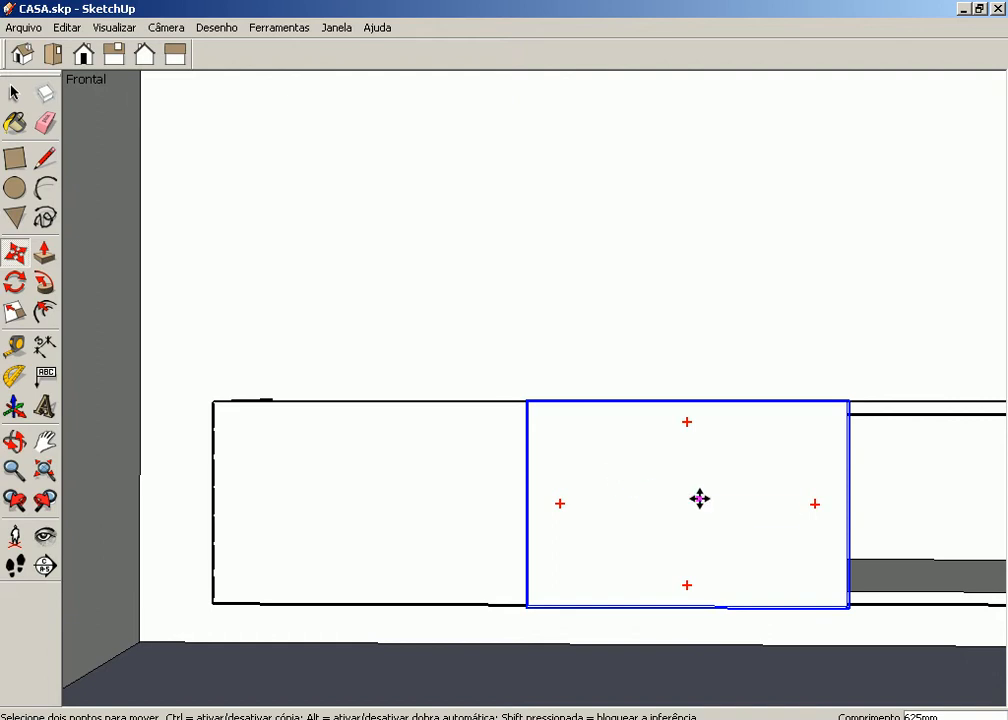
- Try to copy the second door along the red axis with 625 entered without a unit, and undo that copy
shift+middle_drag(699, 498, 220, 462)
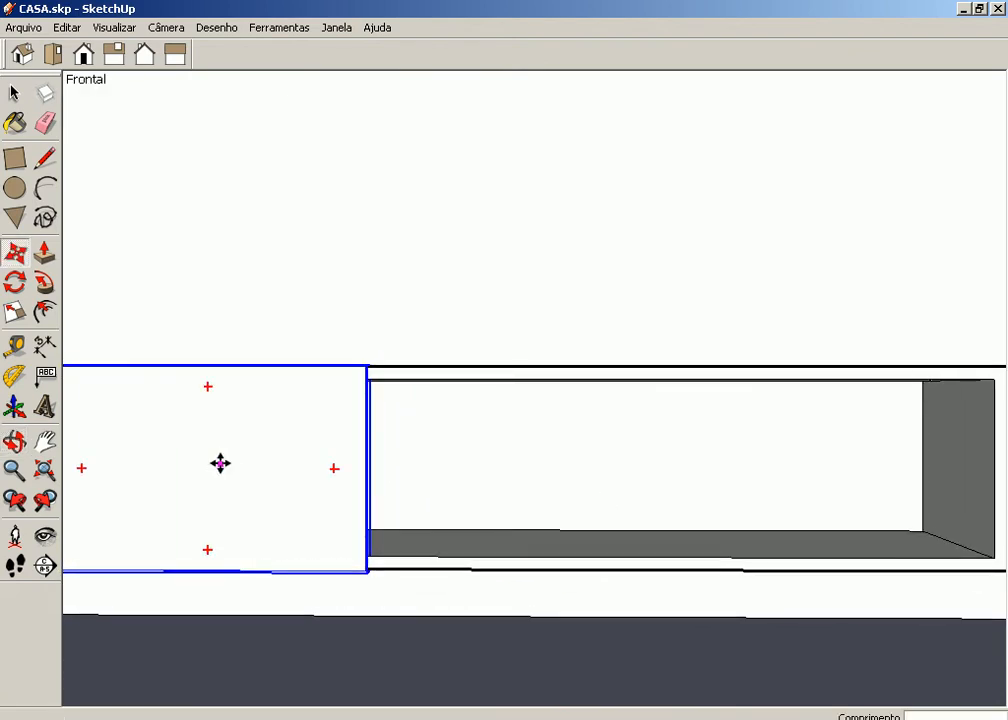
key(ctrl)
click(260, 432)
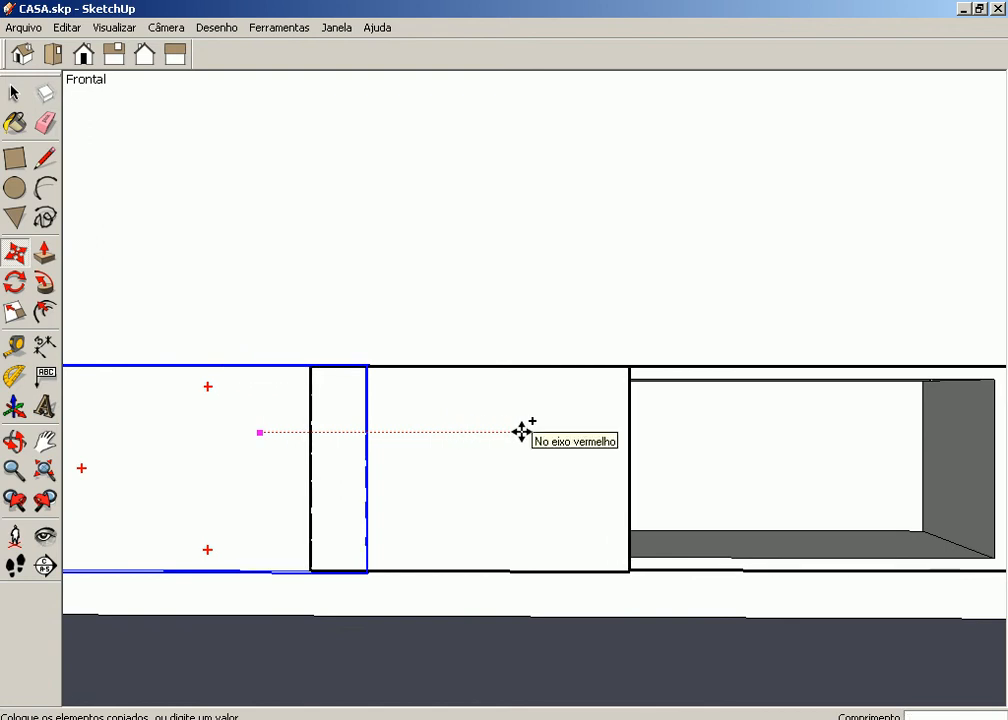
text(625)
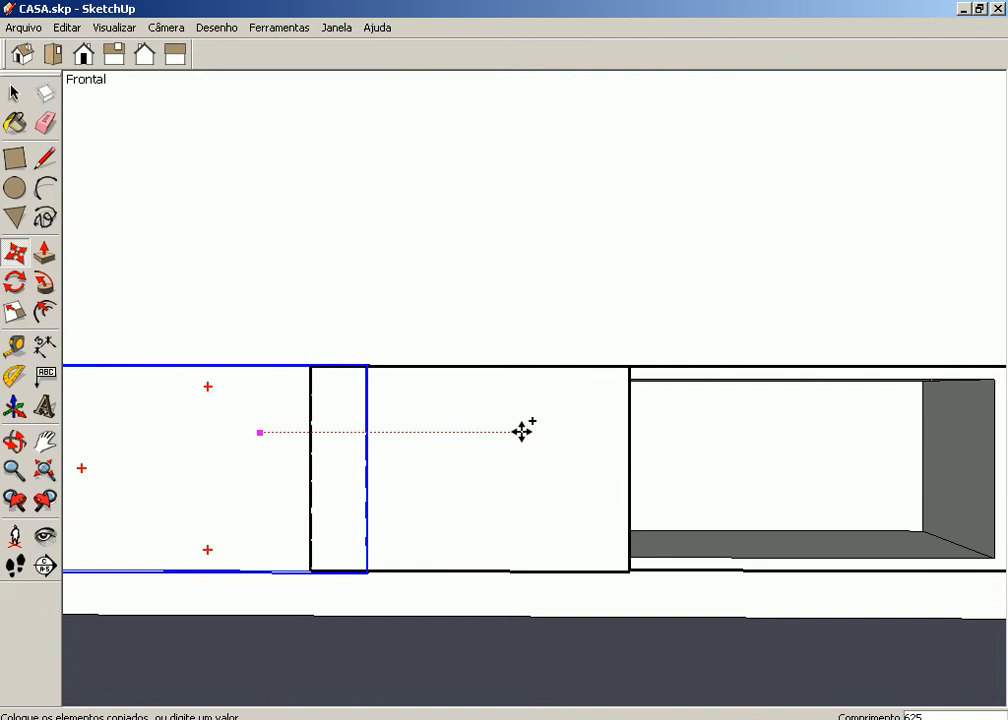
key(Return)
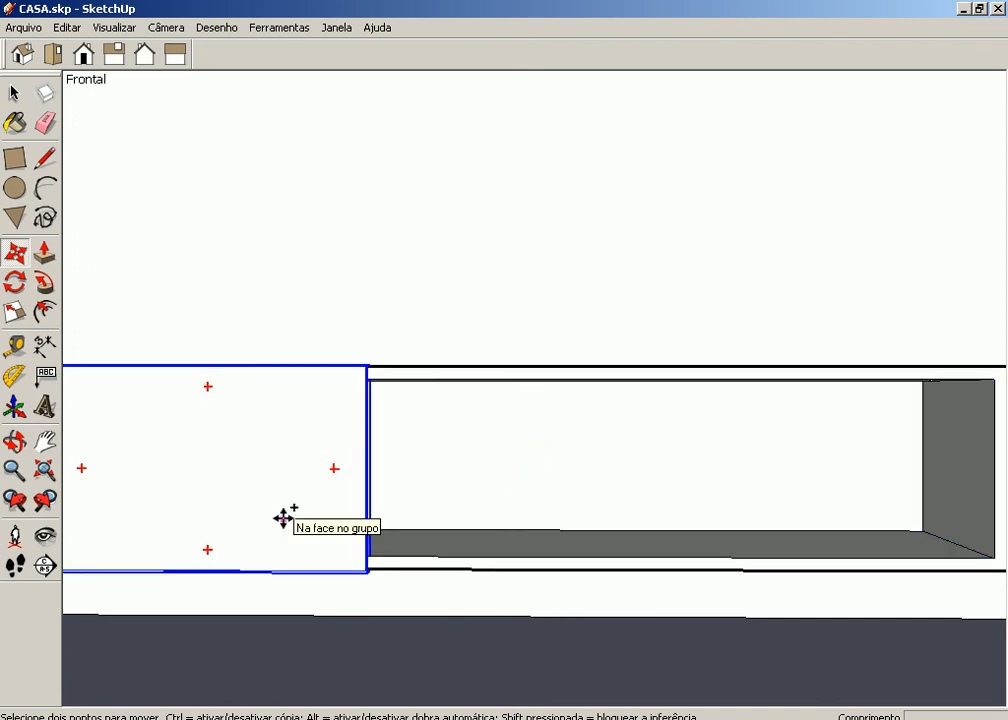
key(ctrl+z)
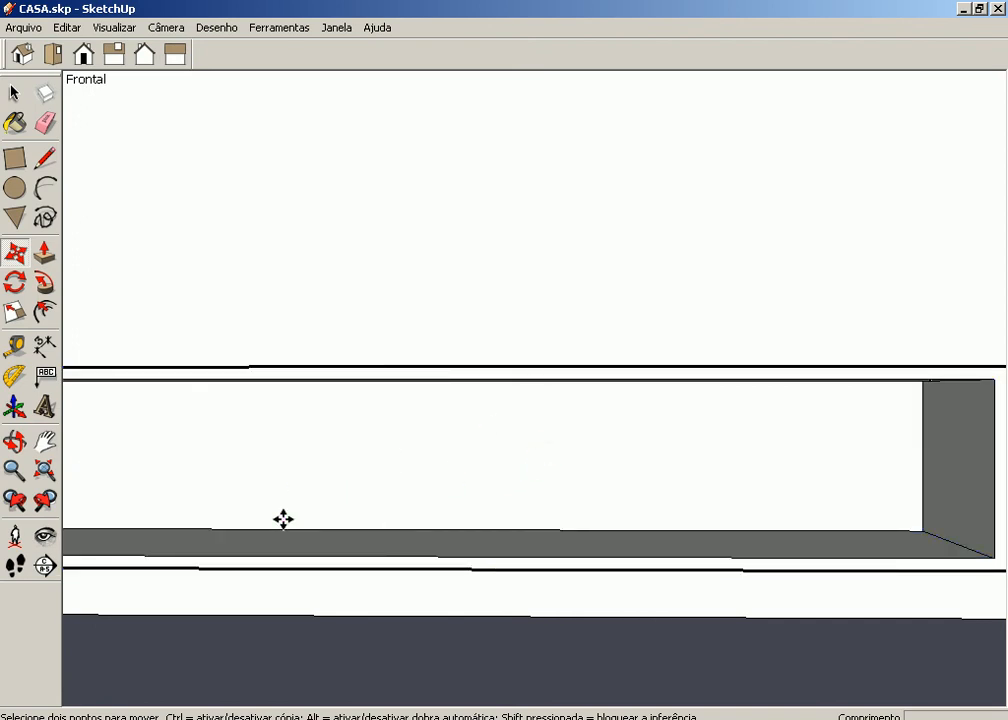
key(ctrl+y)
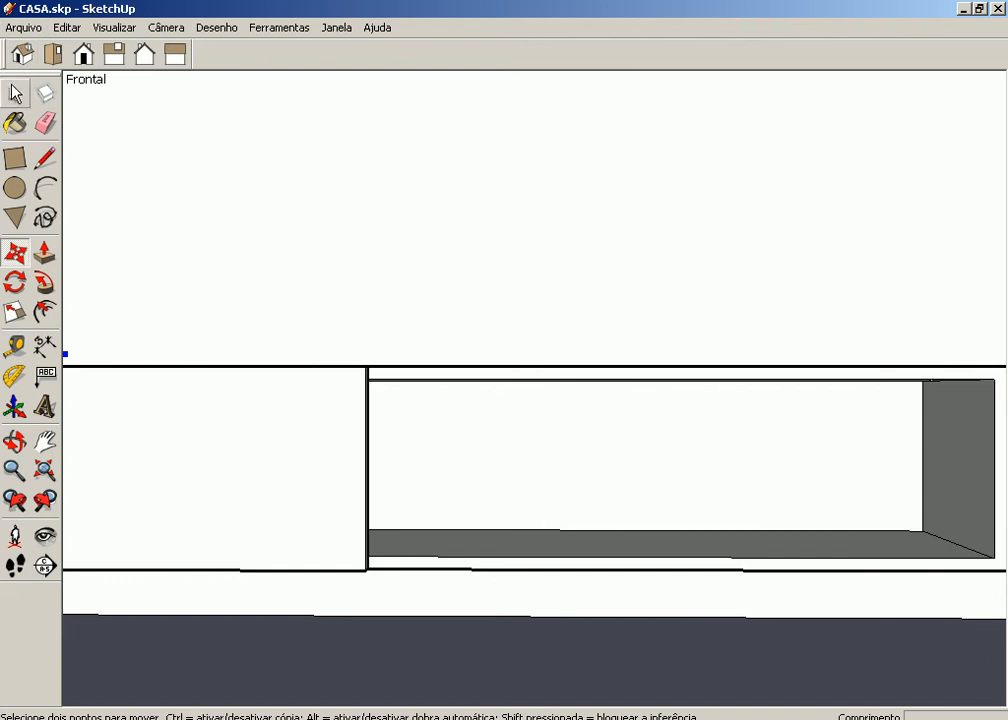
- Select the second door group and copy it 62.5 cm along the red axis as the third door
click(14, 93)
click(176, 418)
double_click(176, 413)
click(528, 281)
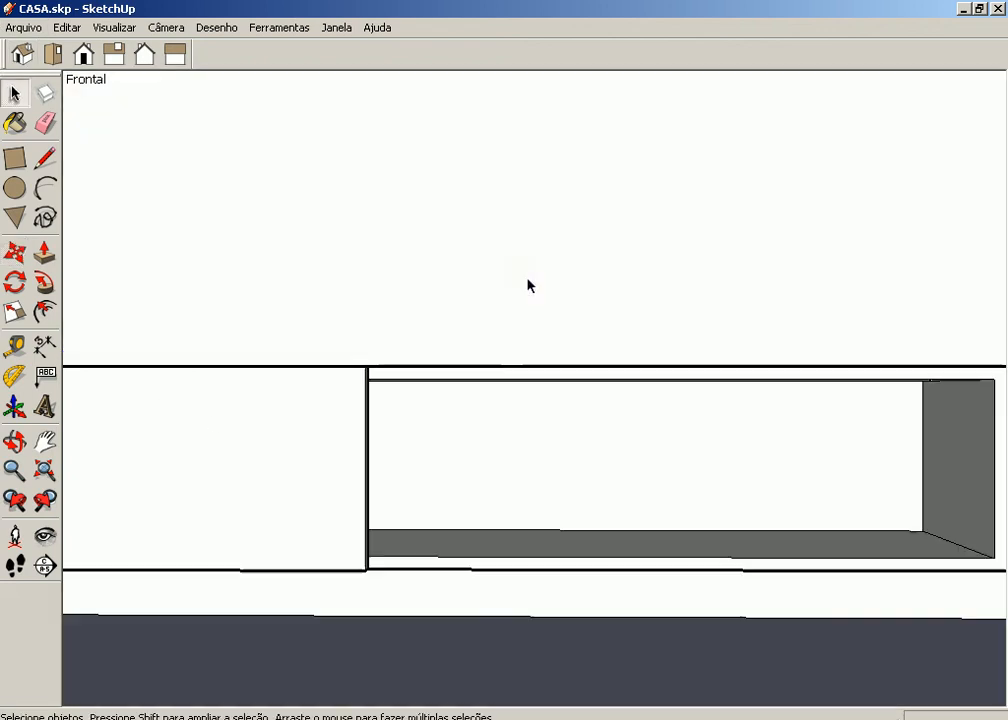
click(14, 252)
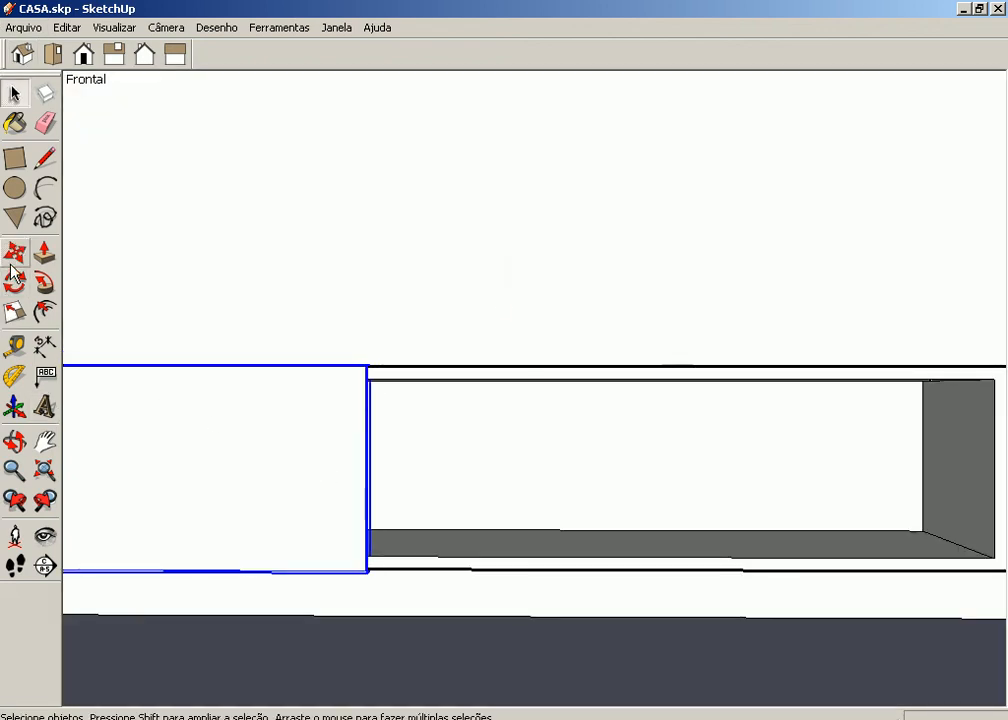
key(ctrl)
click(329, 557)
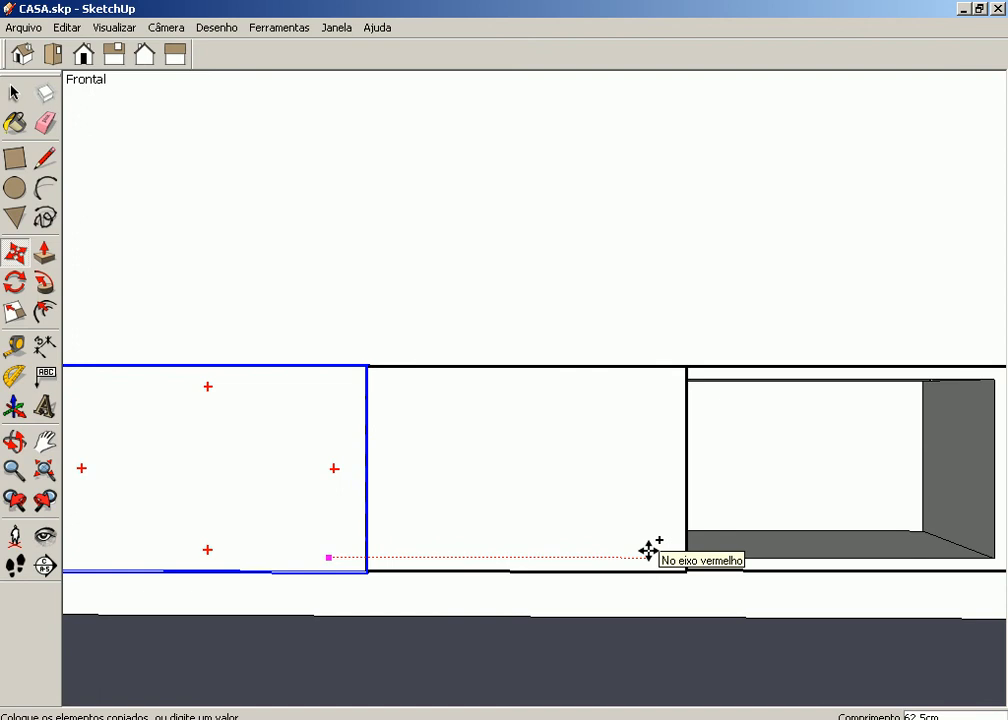
click(649, 550)
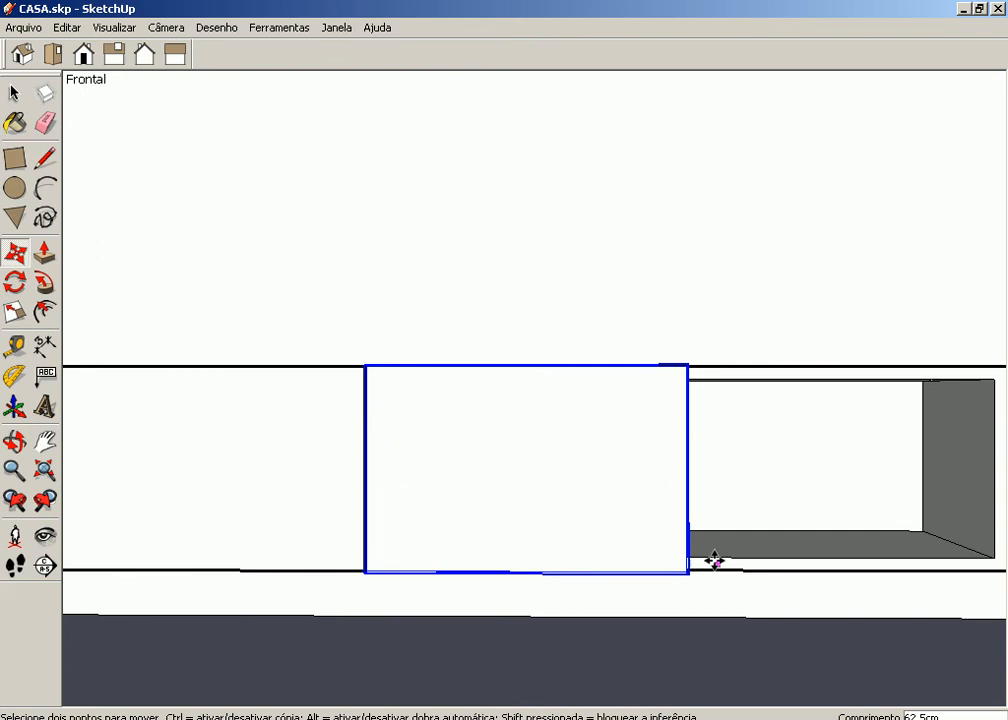
- Copy the third door 62.5 cm along the red axis to cover the shelf's last opening
key(ctrl)
click(479, 506)
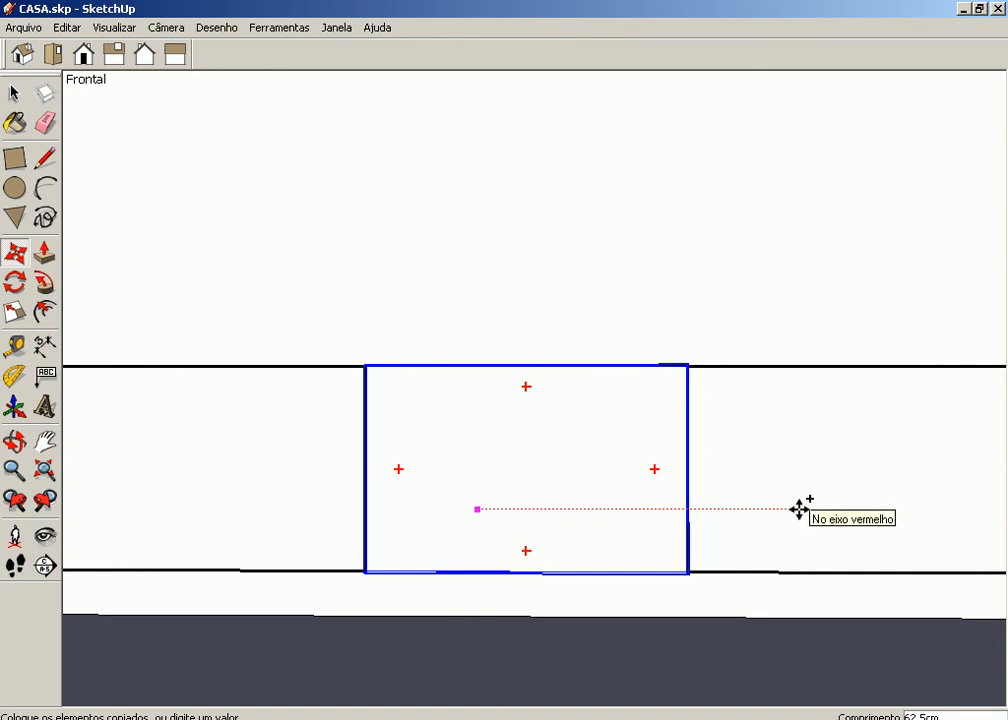
click(799, 509)
- Examine the gaps between neighbouring doors and the whole door row on the lower shelf from several angles
middle_drag(550, 420, 540, 608)
scroll(406, 452, up, 8)
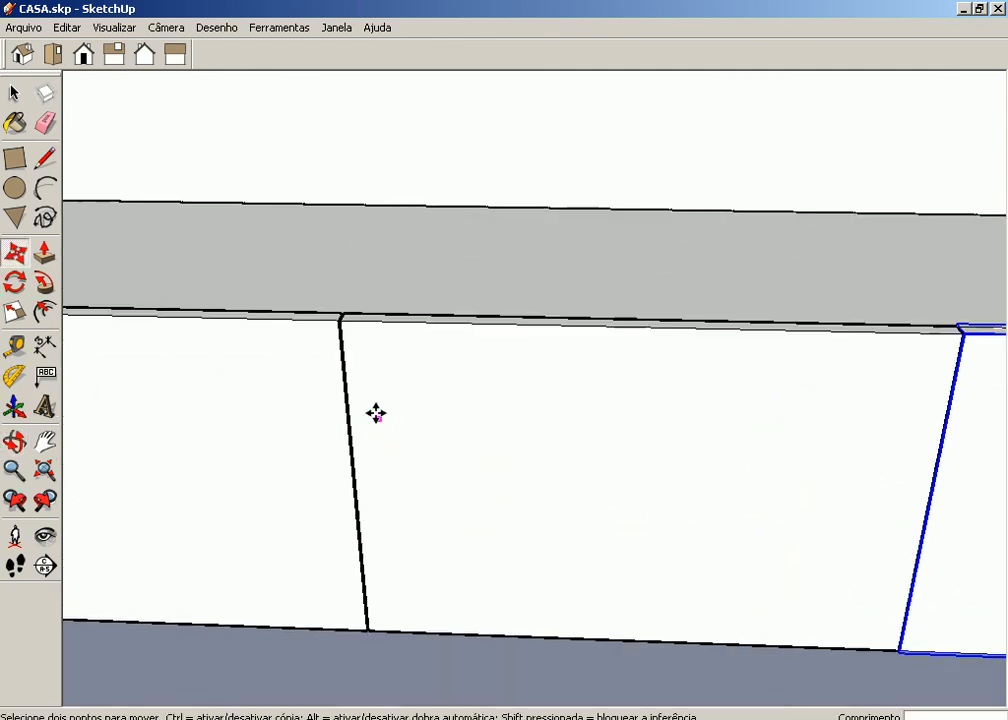
middle_drag(306, 270, 441, 231)
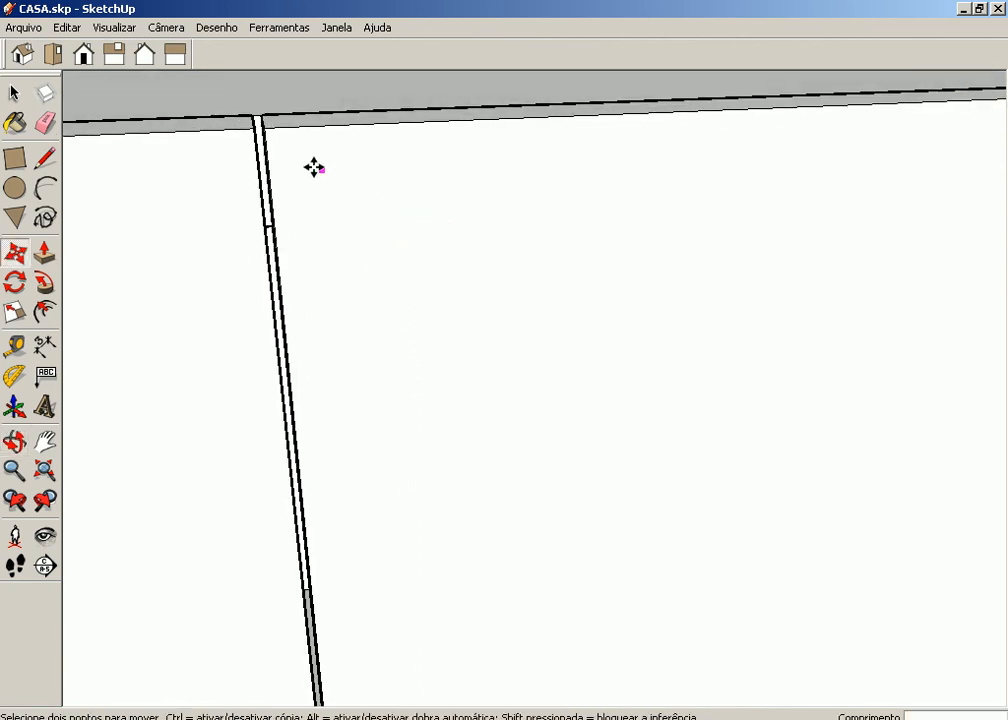
scroll(255, 141, down, 2)
scroll(255, 141, down, 6)
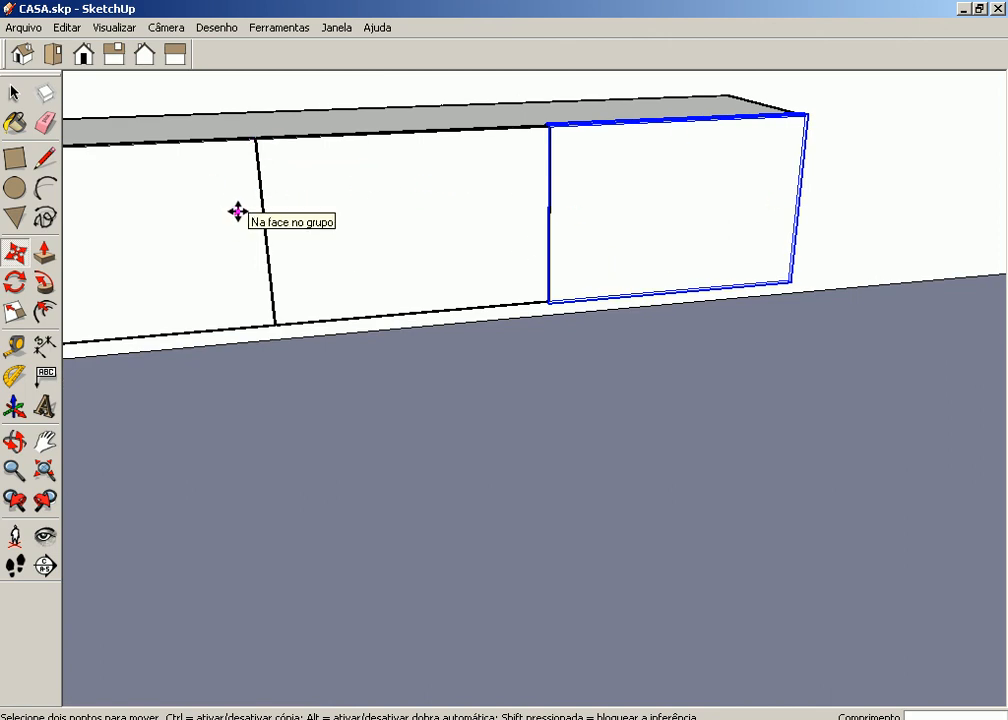
shift+middle_drag(223, 198, 574, 304)
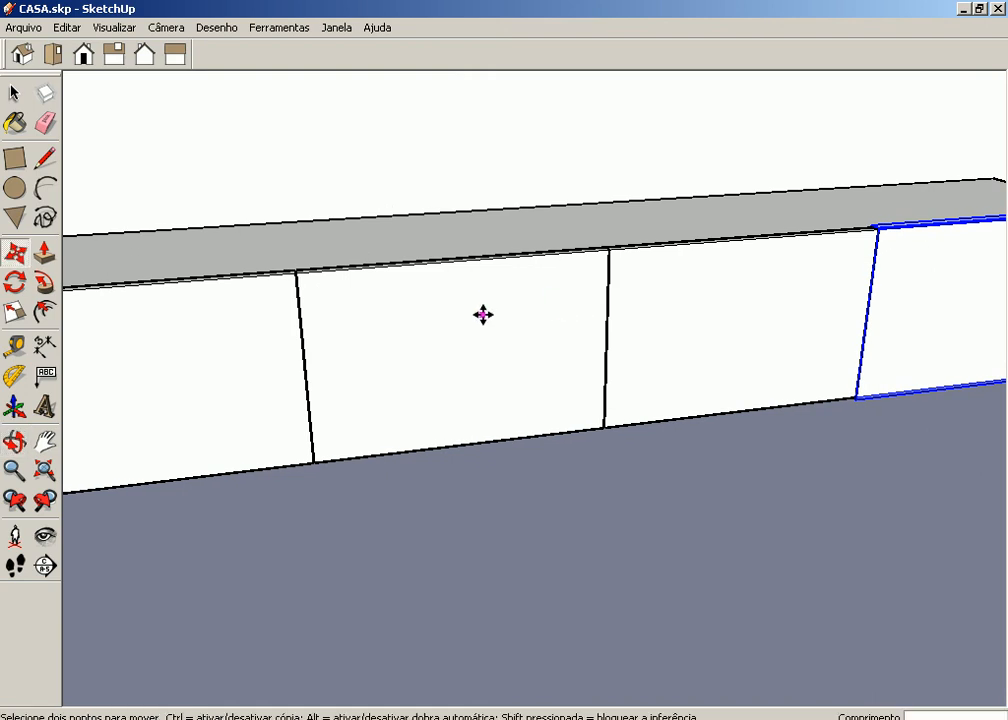
middle_drag(481, 315, 655, 349)
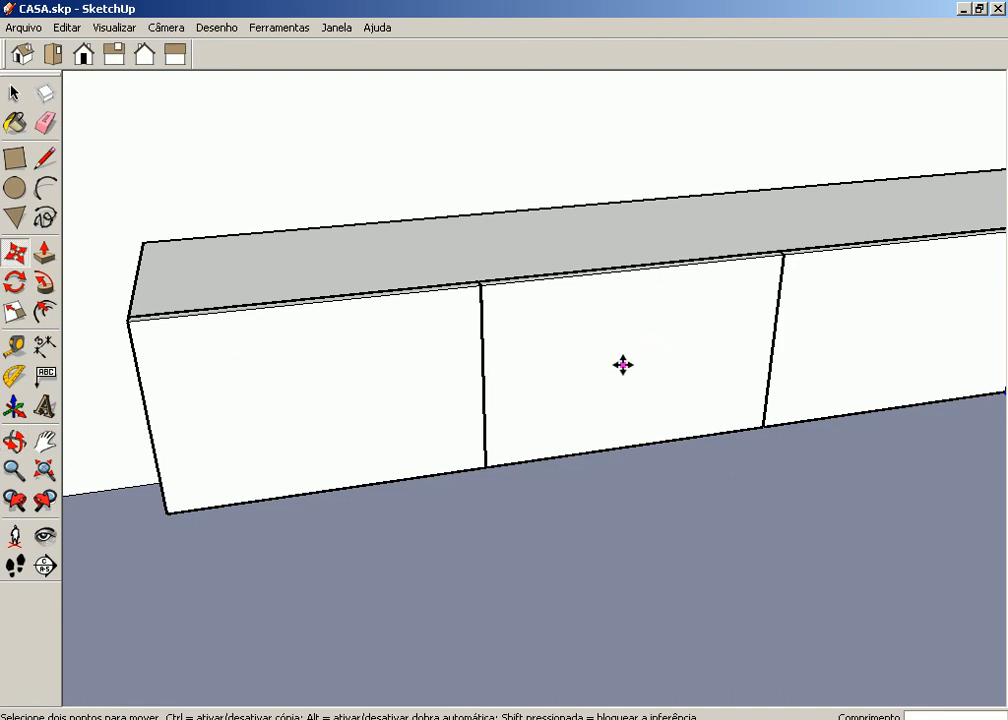
drag(624, 361, 529, 407)
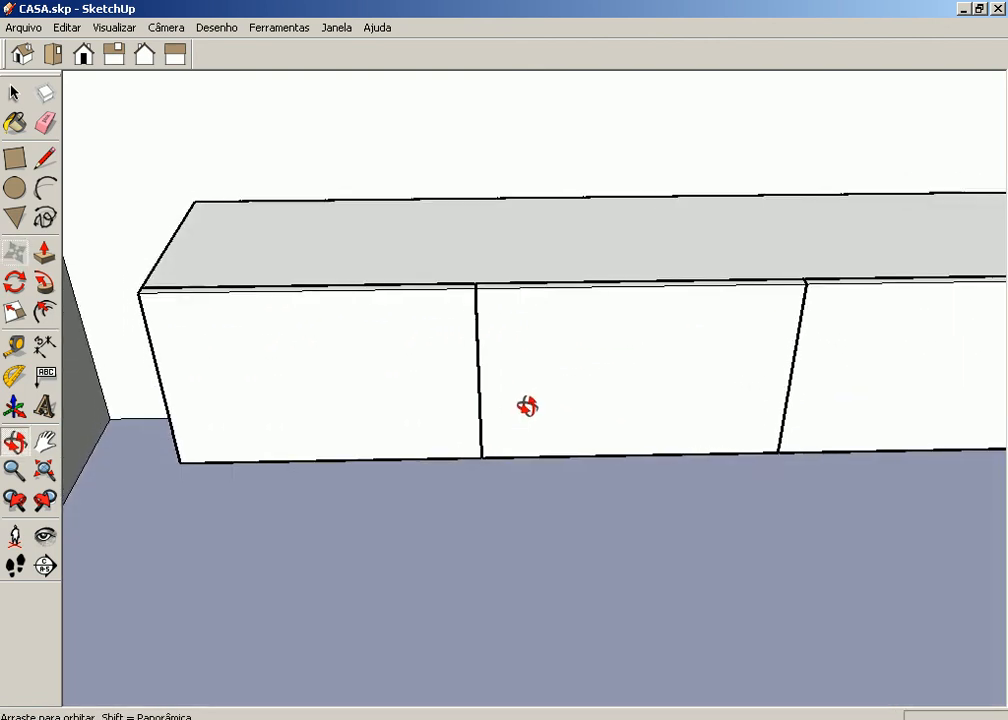
scroll(525, 402, down, 2)
key(m)
scroll(521, 398, down, 3)
scroll(521, 398, up, 3)
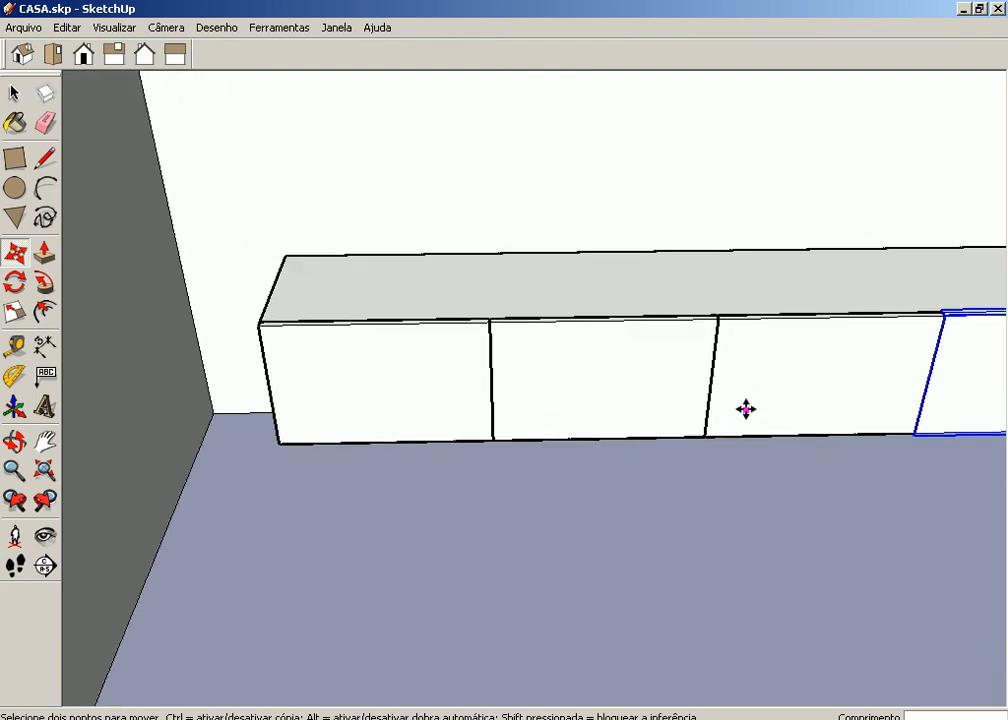
shift+middle_drag(777, 381, 663, 366)
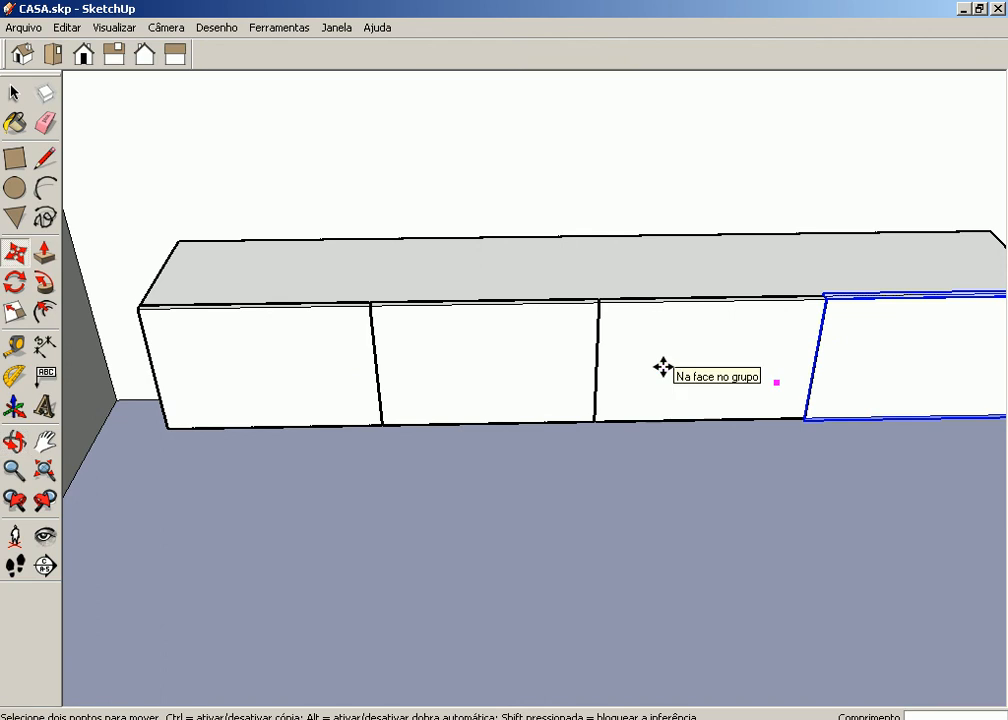